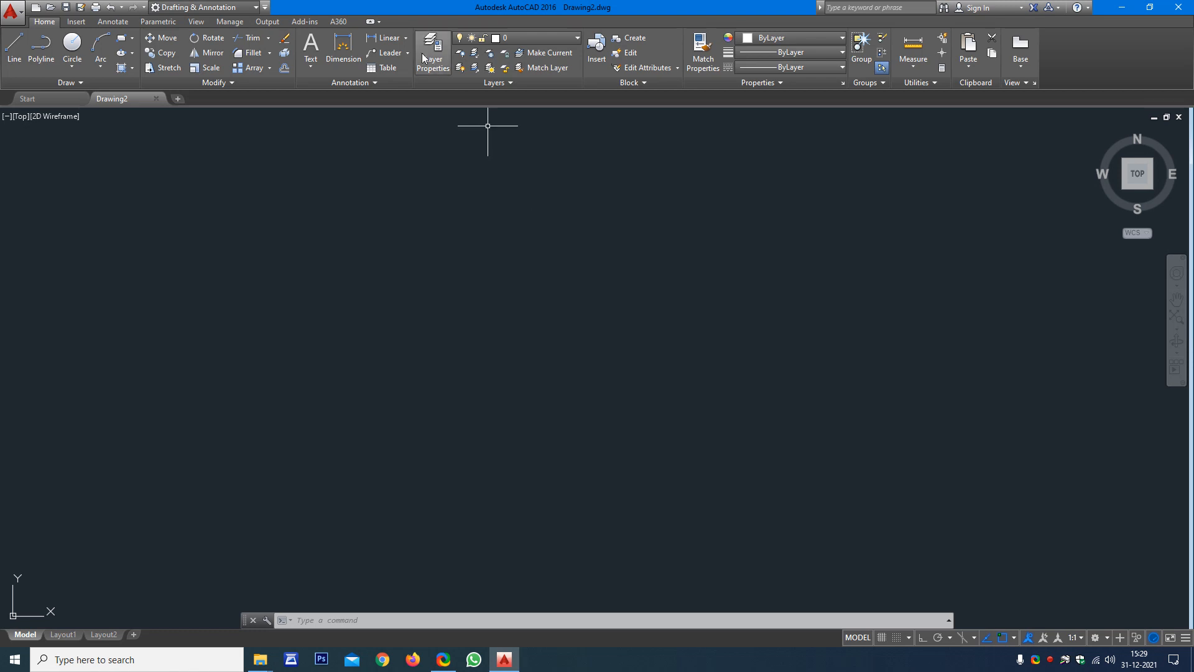
# Step: Insert an empty table with 4 columns, 6 data rows and a column width of 40 in the middle of the drawing area
pyautogui.click(381, 67)
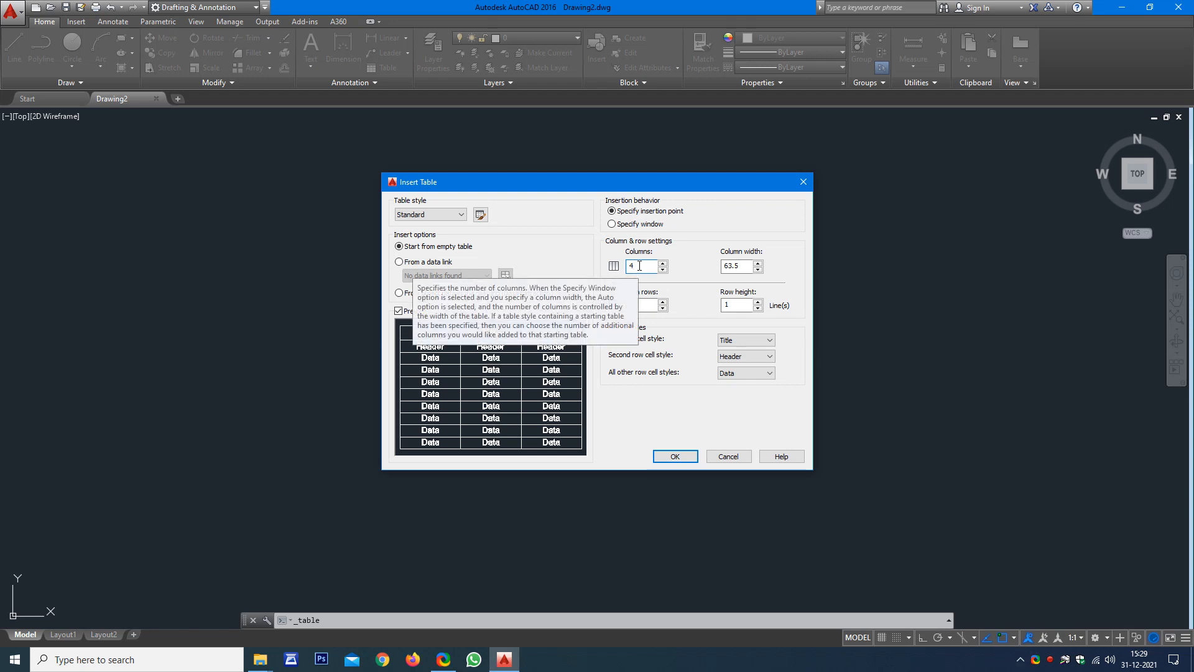
pyautogui.click(641, 306)
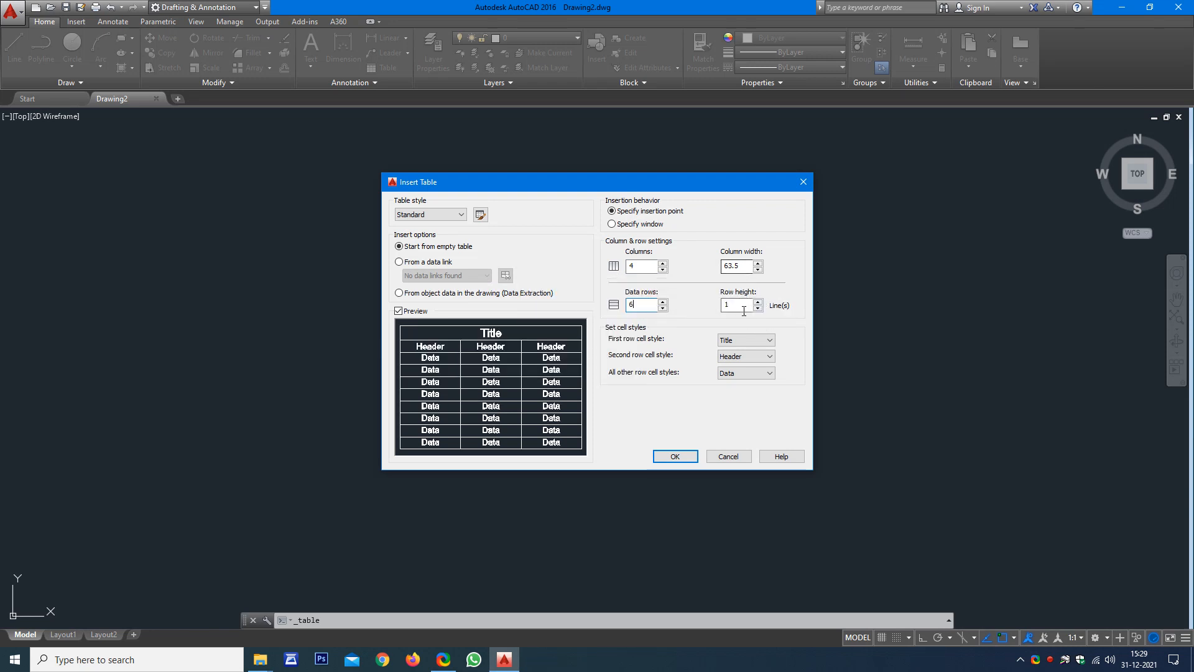
pyautogui.doubleClick(734, 265)
pyautogui.write('40')
pyautogui.click(675, 456)
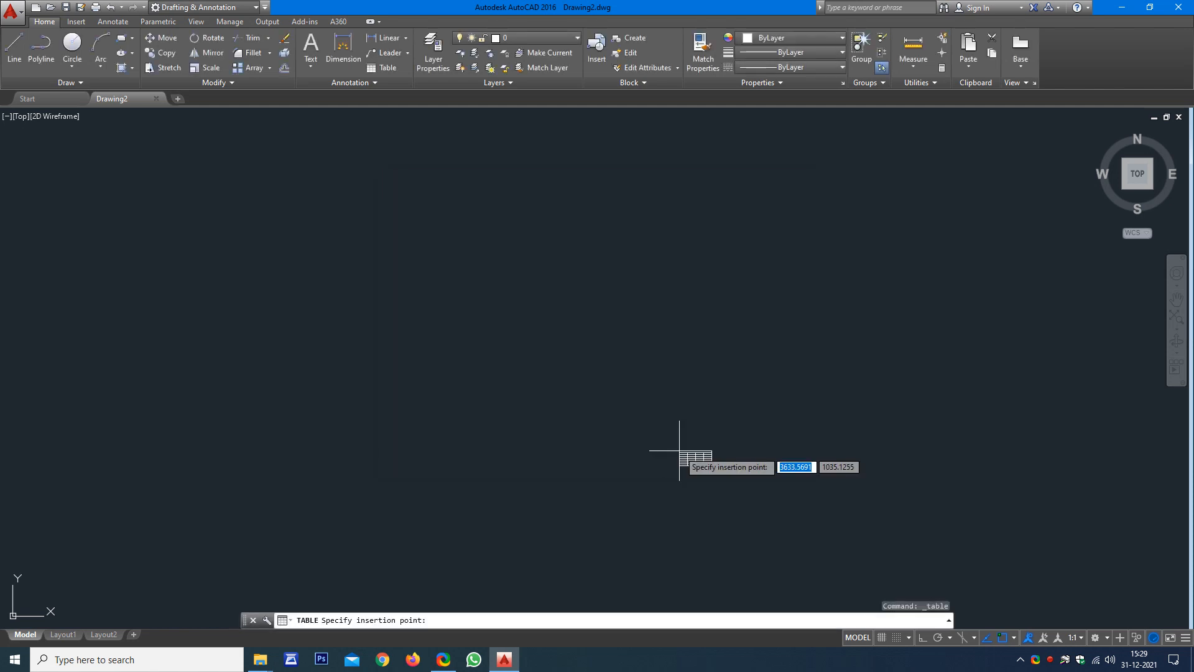
pyautogui.click(560, 312)
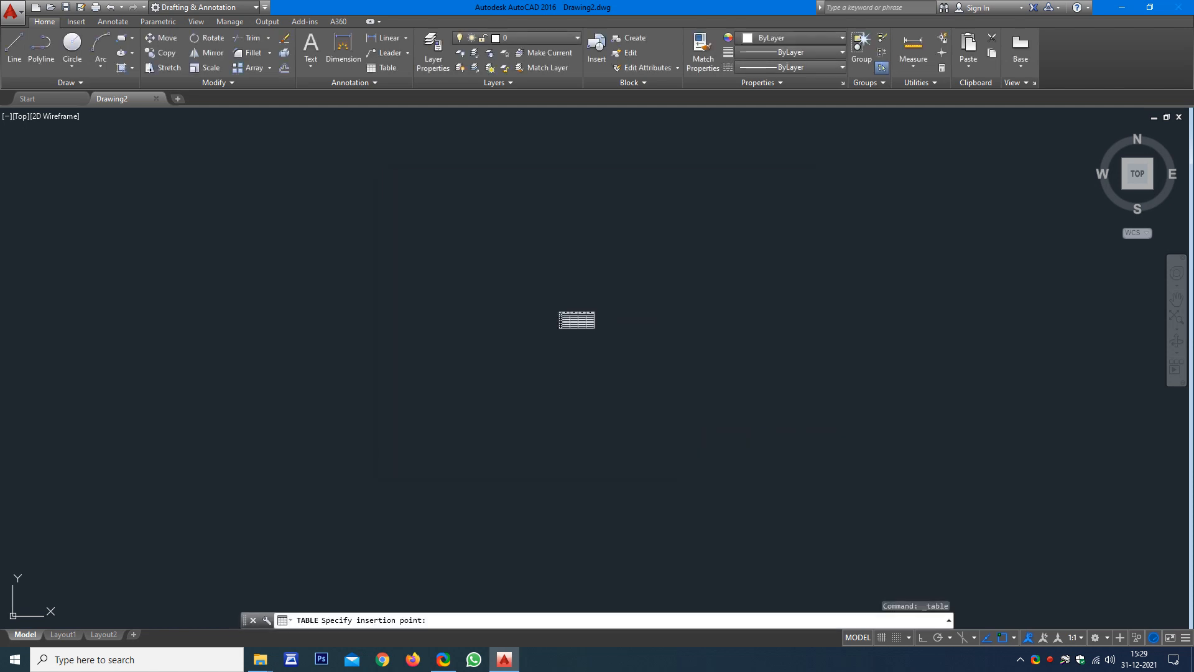
pyautogui.press('Escape')
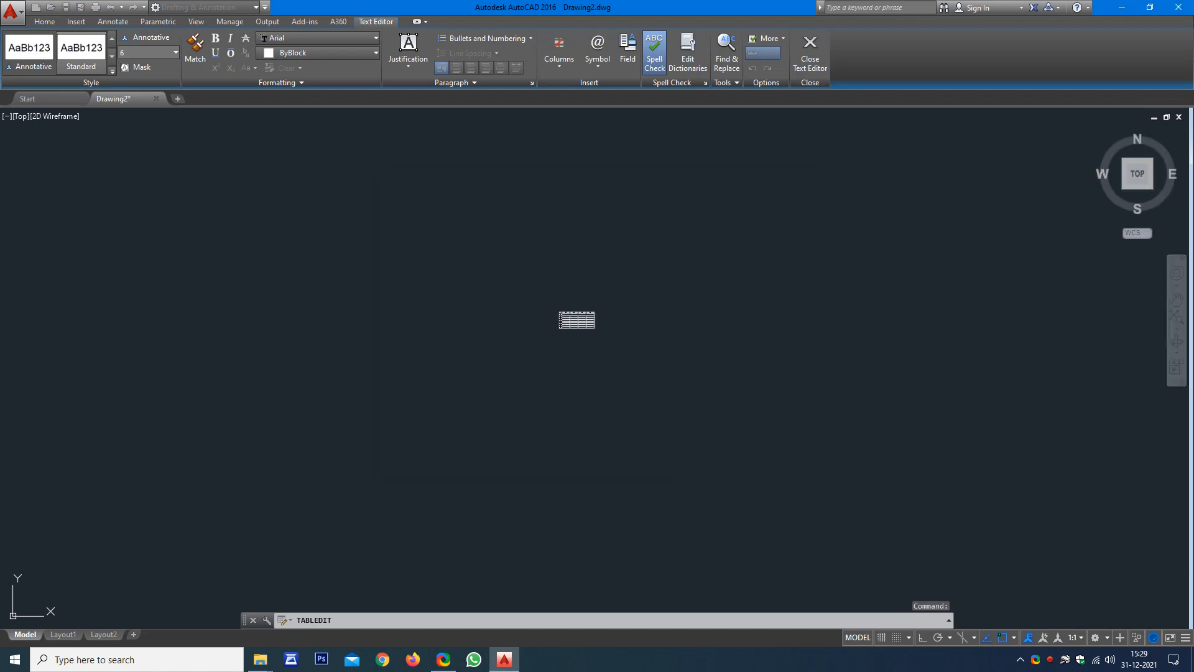
# Step: Enter KNUCKLE JOINT as the title in the table's merged first row
pyautogui.scroll(10, 583, 328)
pyautogui.moveTo(583, 328); pyautogui.dragTo(680, 423, button='middle')
pyautogui.scroll(2, 566, 394)
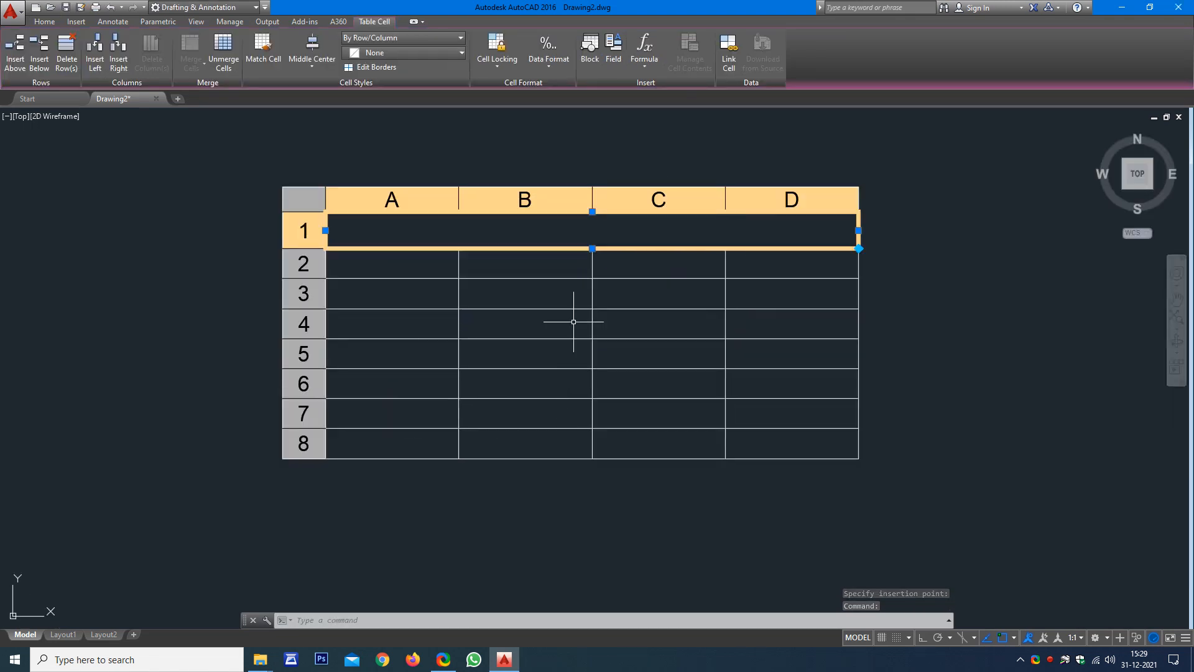
pyautogui.doubleClick(590, 237)
pyautogui.write('KN')
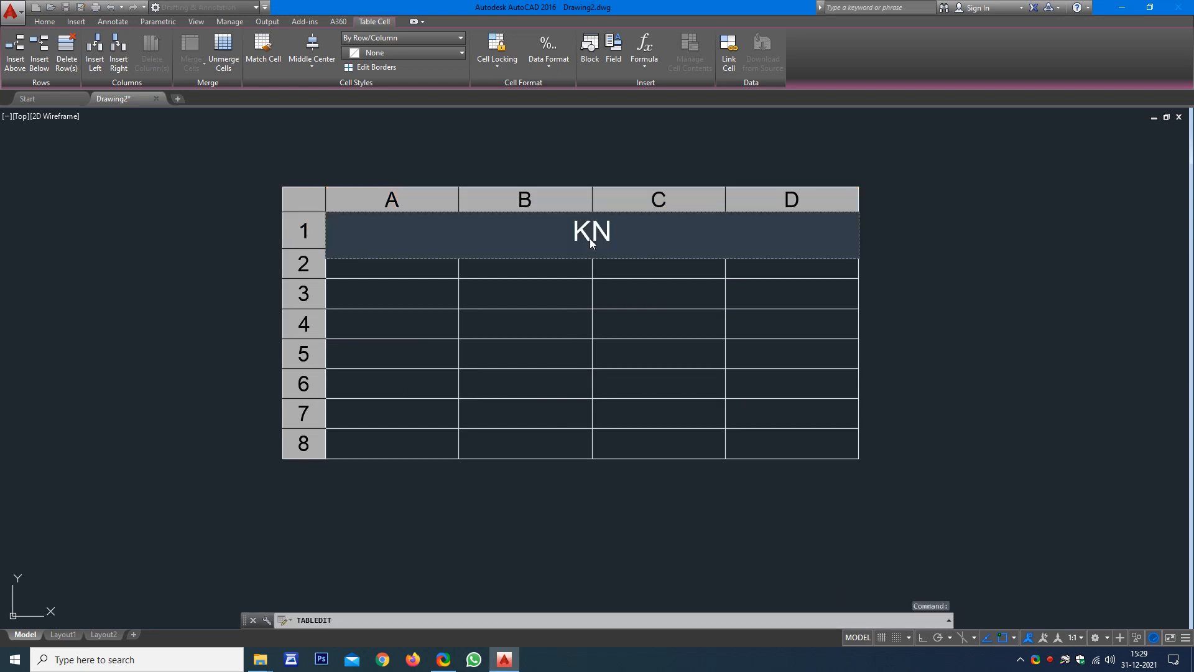
pyautogui.write('UCK')
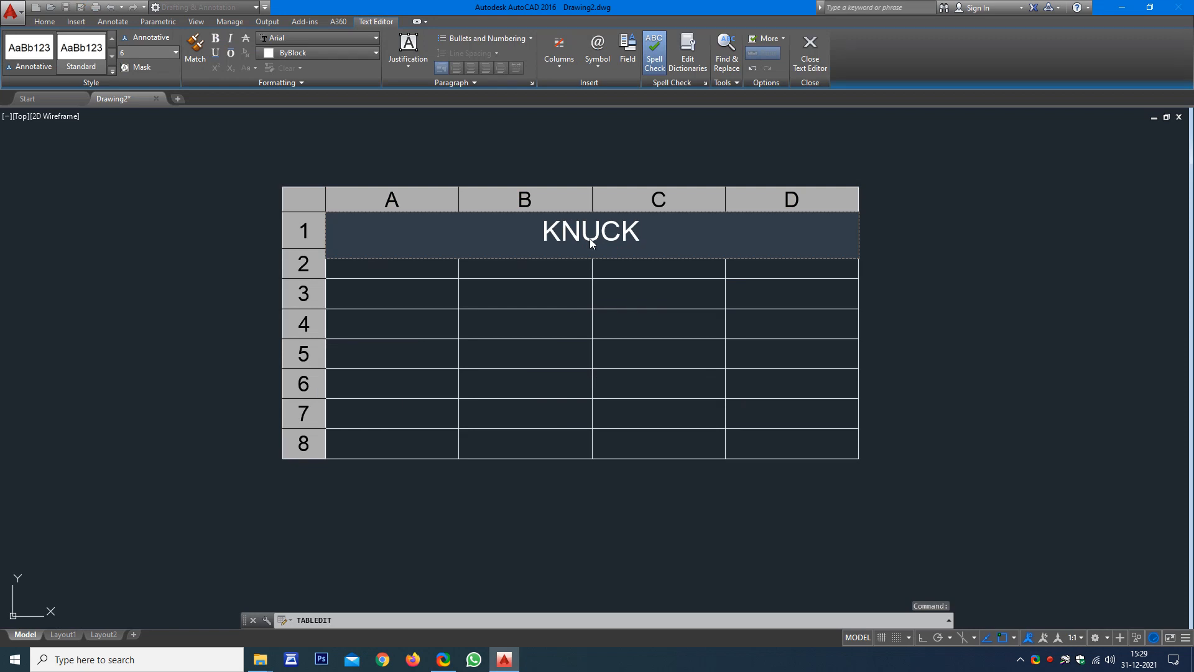
pyautogui.write('LE JOIN')
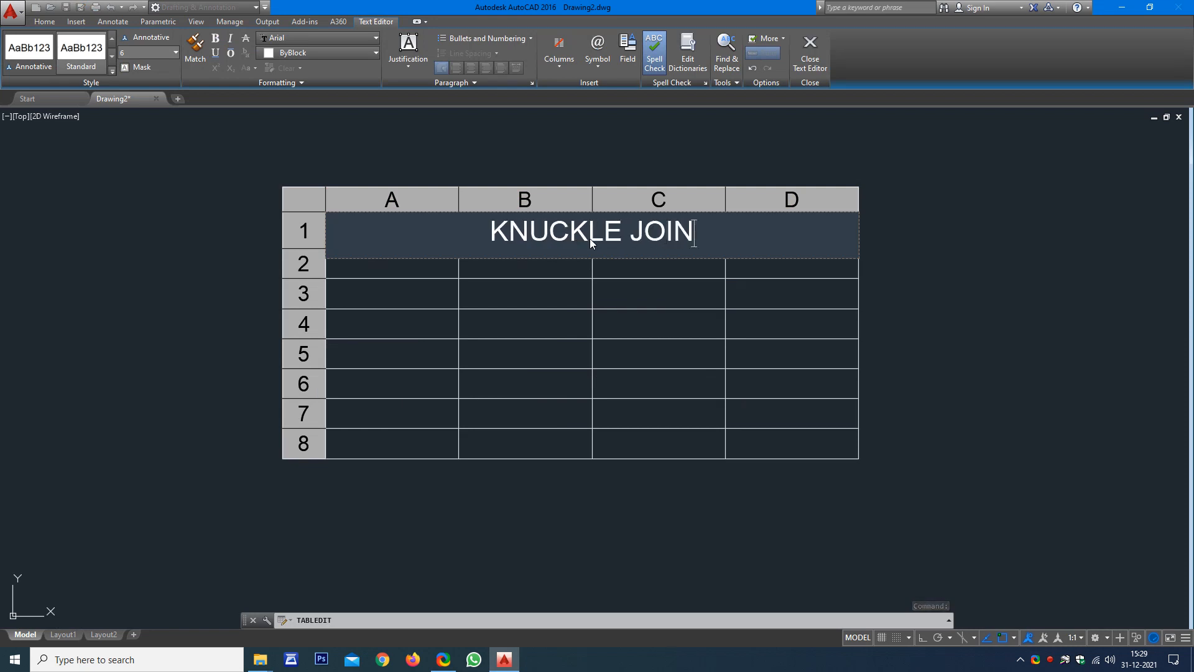
pyautogui.write('T')
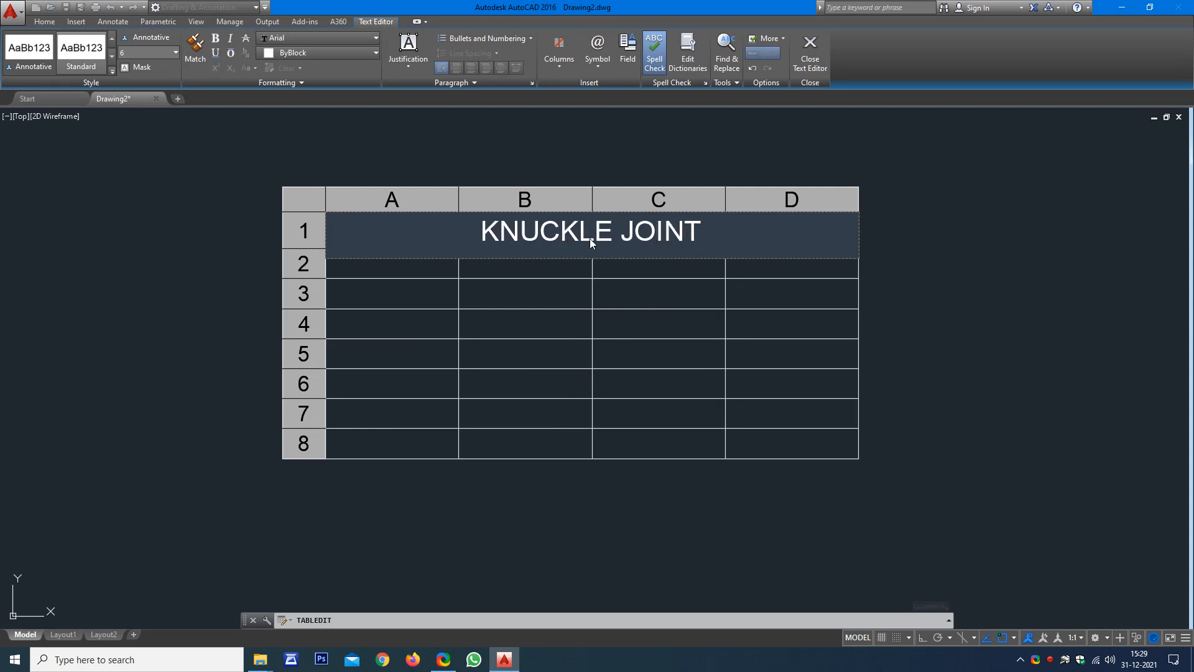
# Step: Fill the first two header cells, A2 and B2, with P.NO and DESCRIPTION
pyautogui.click(367, 266)
pyautogui.click(367, 267)
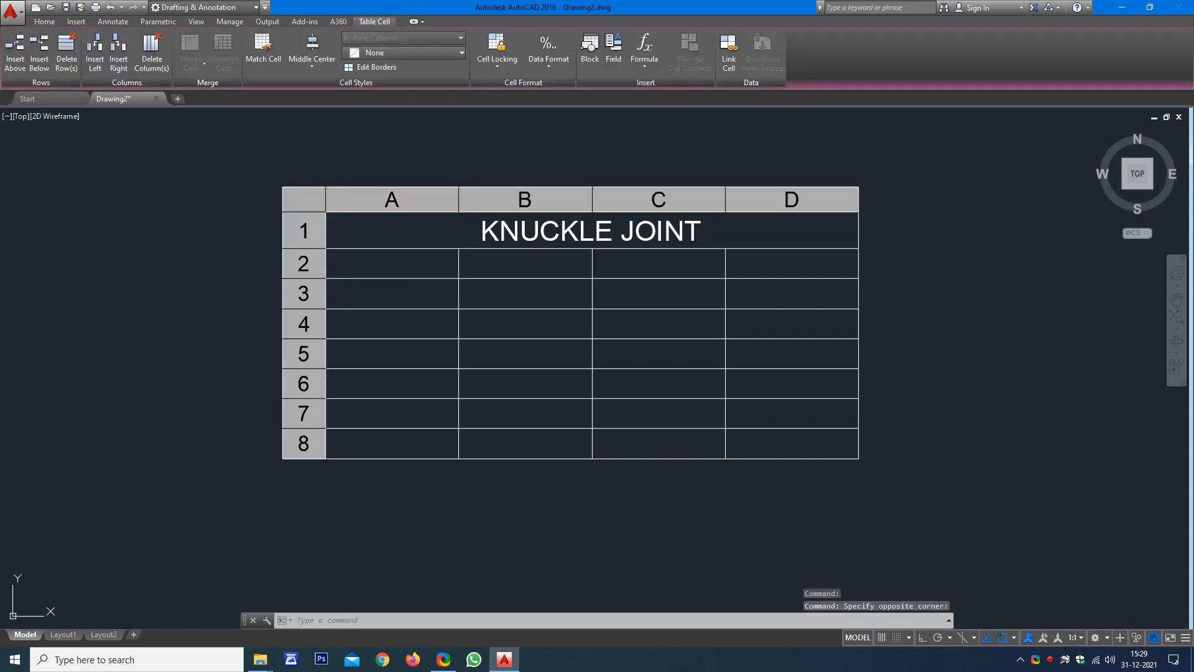
pyautogui.doubleClick(367, 265)
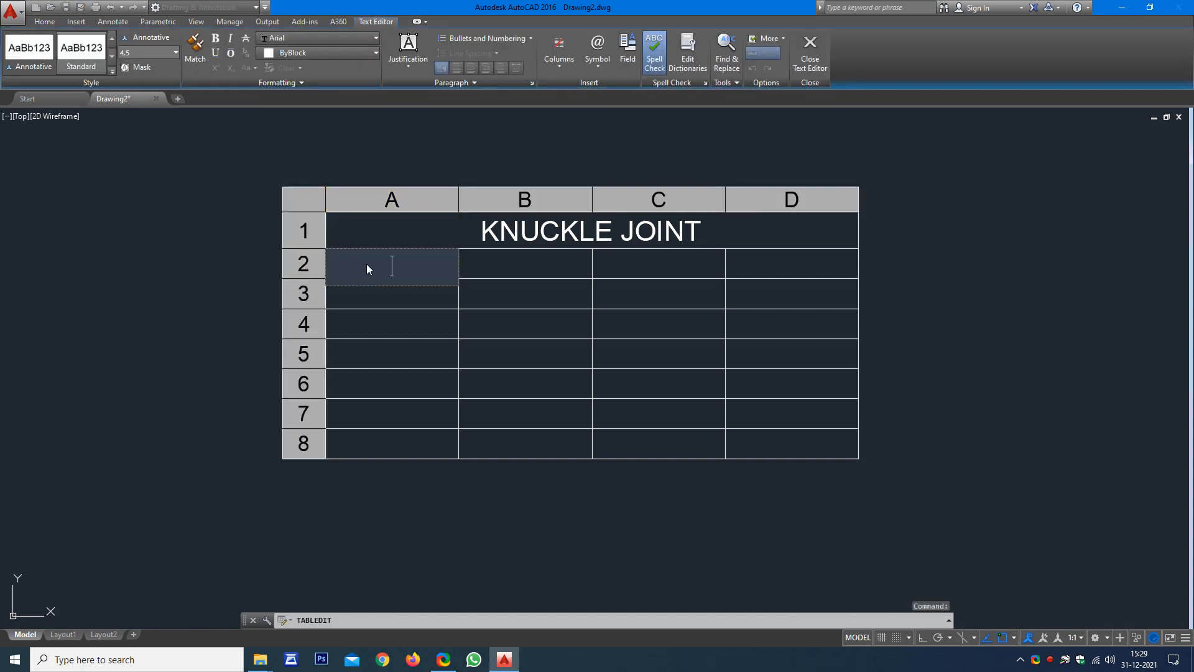
pyautogui.write('P.NO')
pyautogui.press('Tab')
pyautogui.write('D')
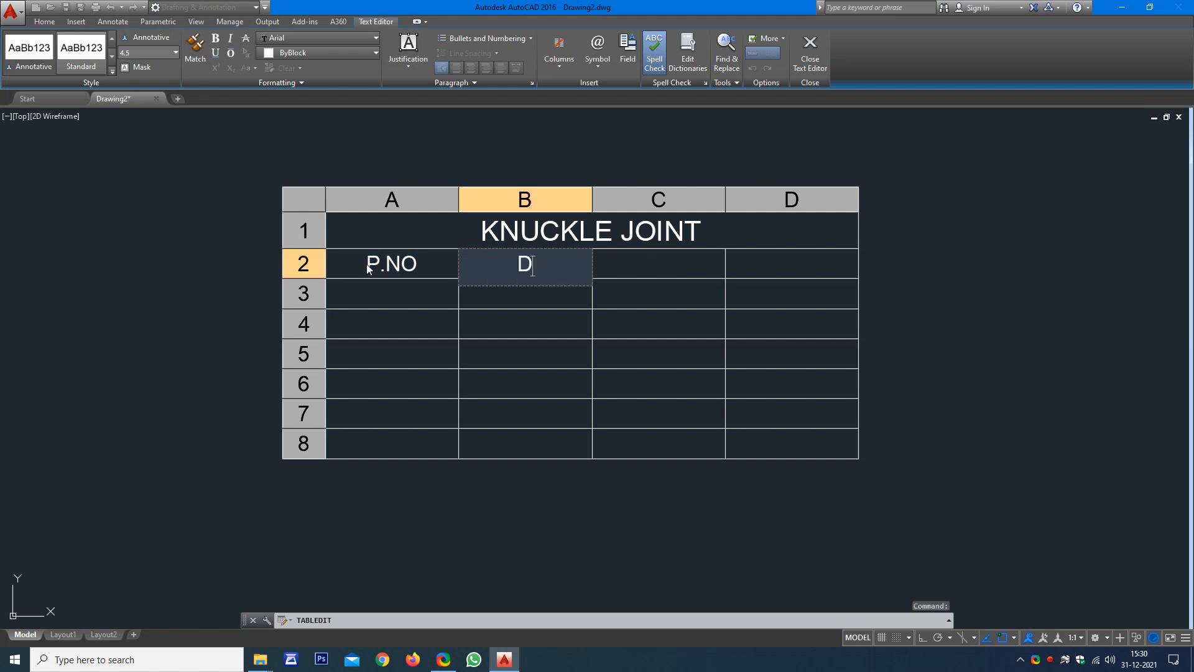
pyautogui.write('ESCRIPTION')
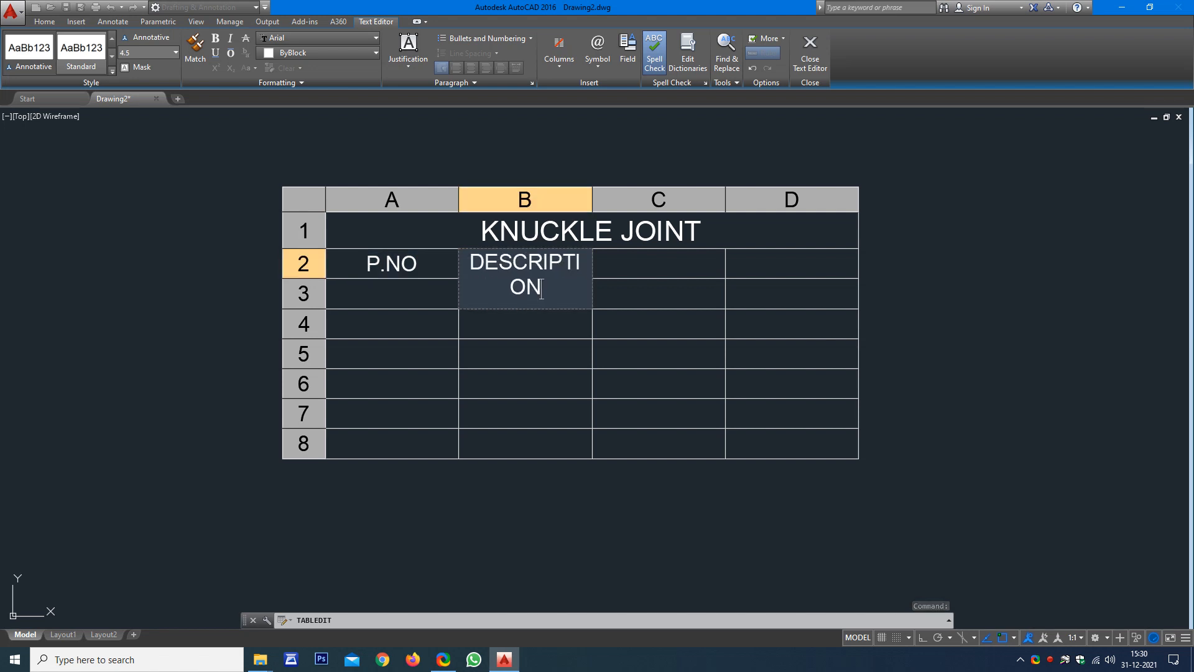
pyautogui.press('Tab')
# Step: Fill the remaining header cells, C2 and D2, with MATERIAL and QTY
pyautogui.write('MATER')
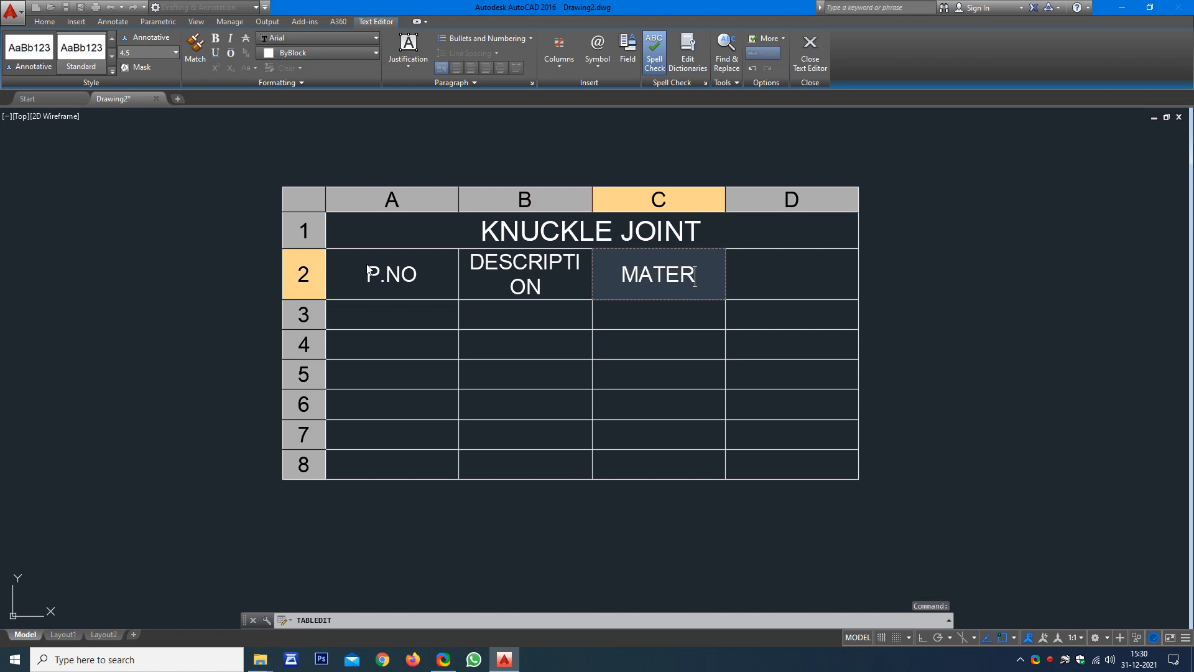
pyautogui.write('ILA')
pyautogui.press('BackSpace')
pyautogui.press('BackSpace')
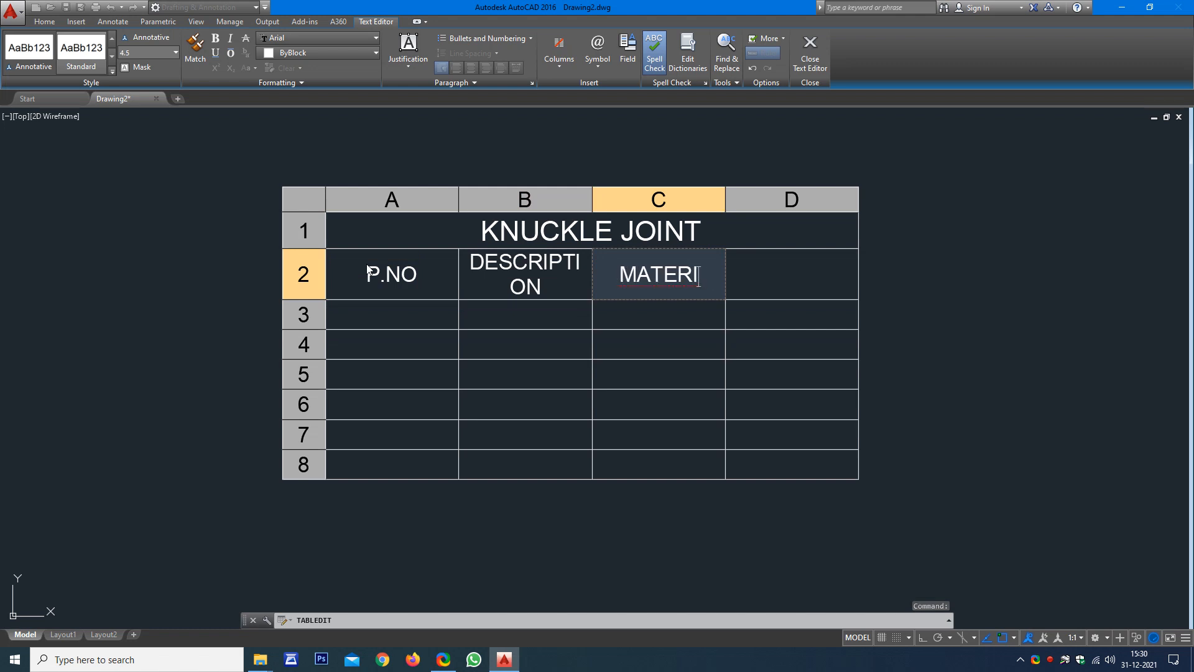
pyautogui.write('AL')
pyautogui.press('Tab')
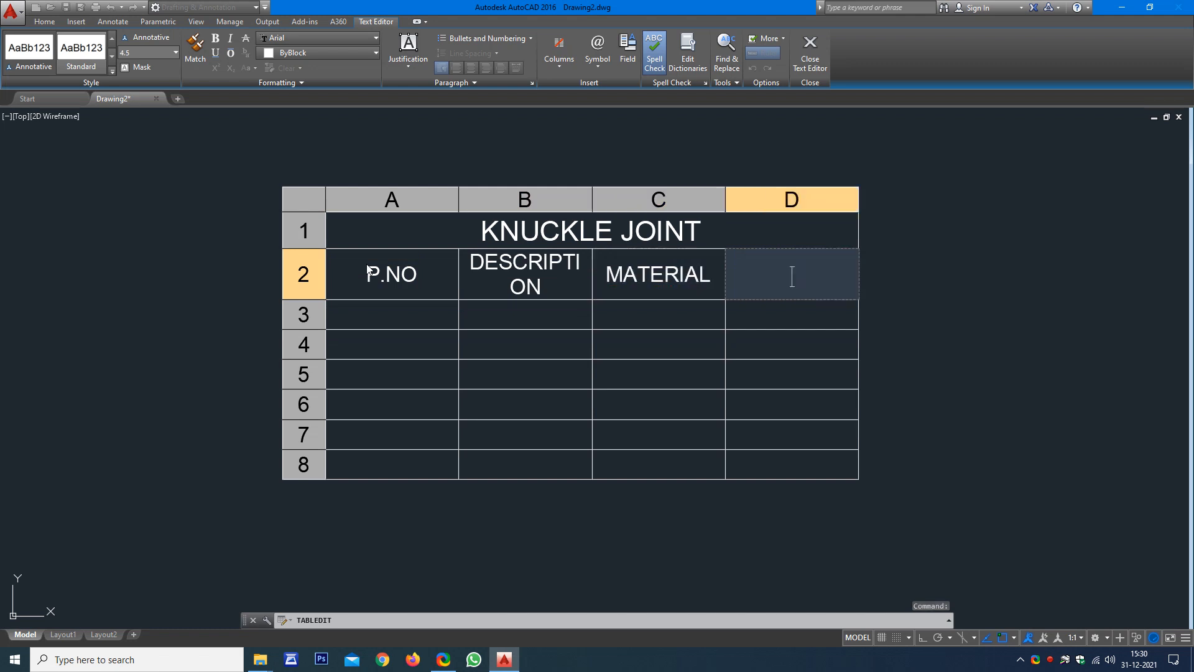
pyautogui.write('QTY')
pyautogui.press('Tab')
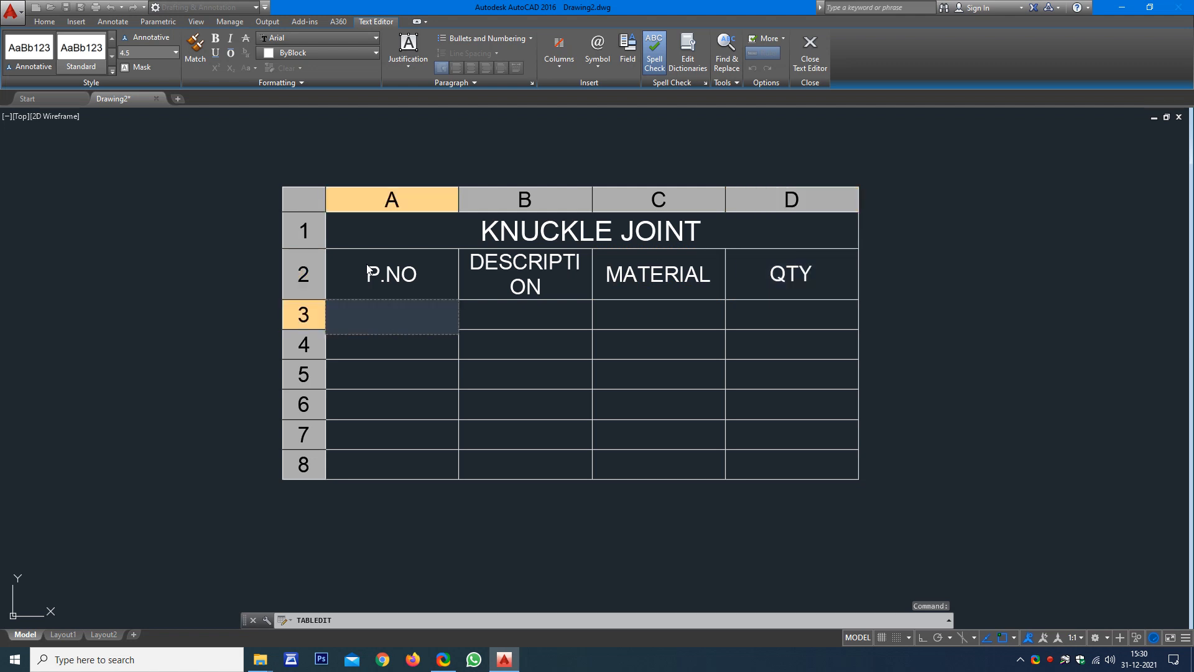
# Step: Fill row 3 with part number 1, description FORK, material F.S and quantity 1
pyautogui.write('1')
pyautogui.press('Tab')
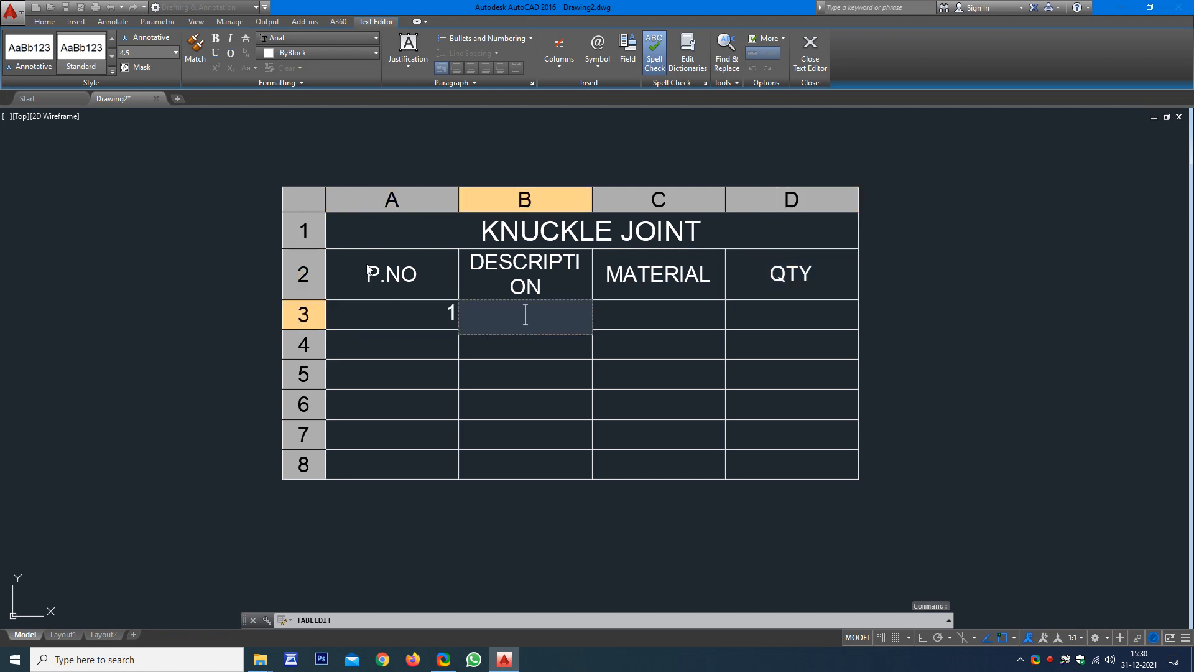
pyautogui.write('FORK')
pyautogui.press('Tab')
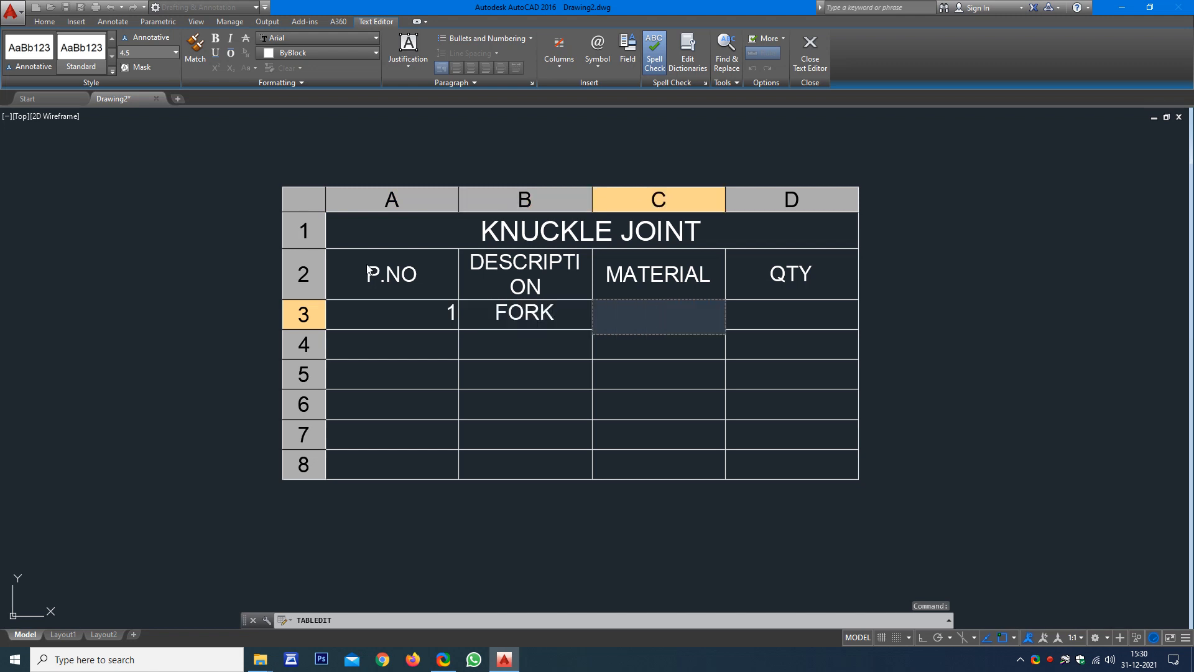
pyautogui.write('F.S')
pyautogui.press('Tab')
pyautogui.write('1')
pyautogui.press('Tab')
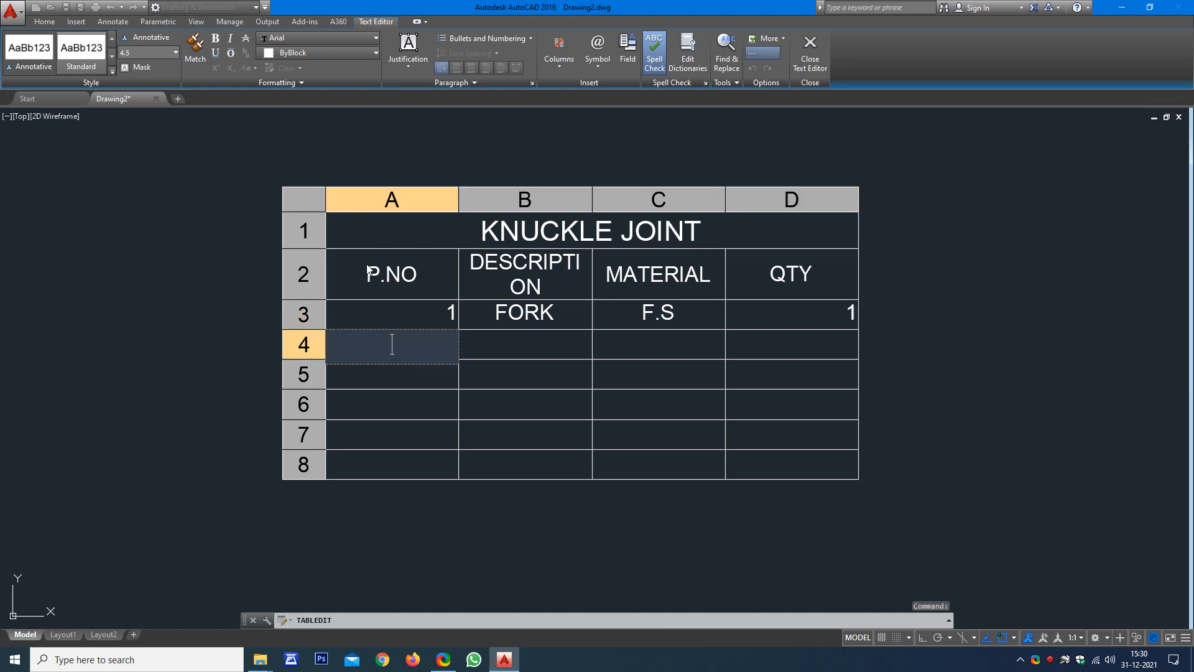
# Step: Fill row 4 with part number 2, description EYE, material F.S and quantity 1
pyautogui.write('2')
pyautogui.press('Tab')
pyautogui.write('EYE')
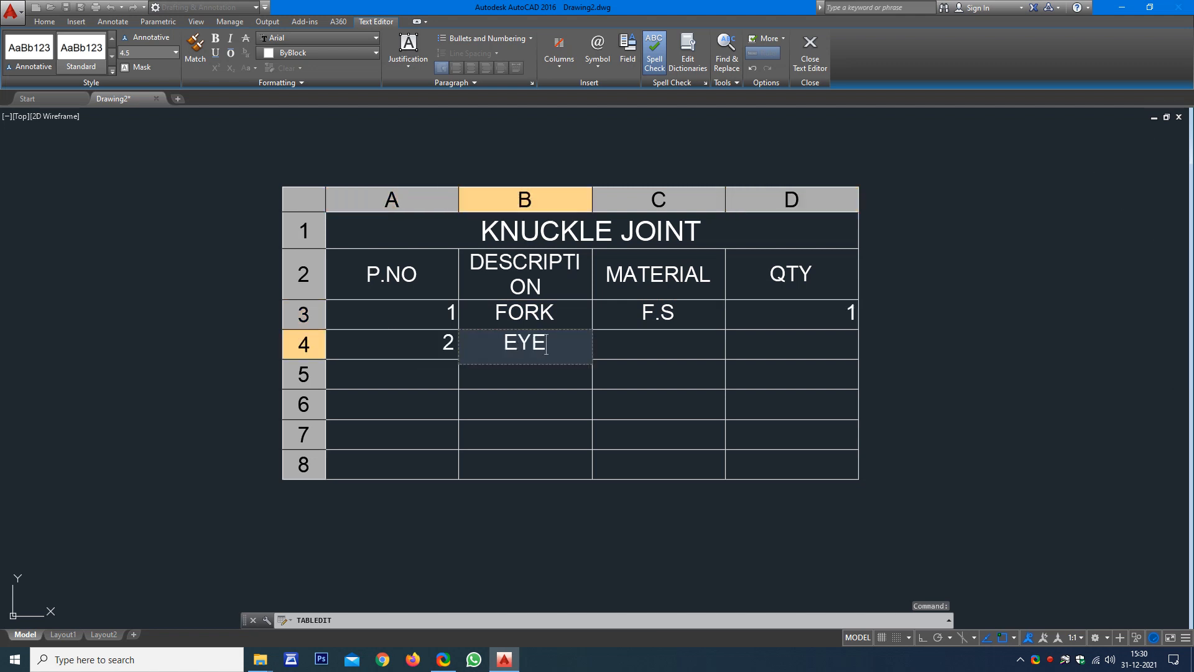
pyautogui.press('Tab')
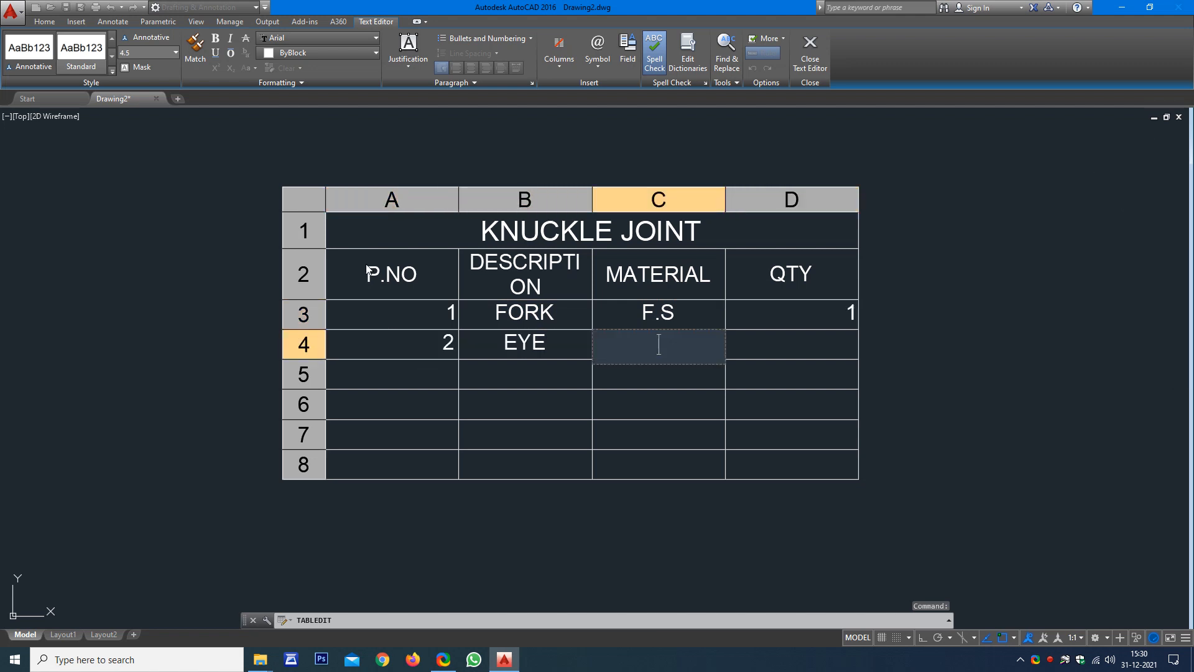
pyautogui.write('F.S')
pyautogui.press('Tab')
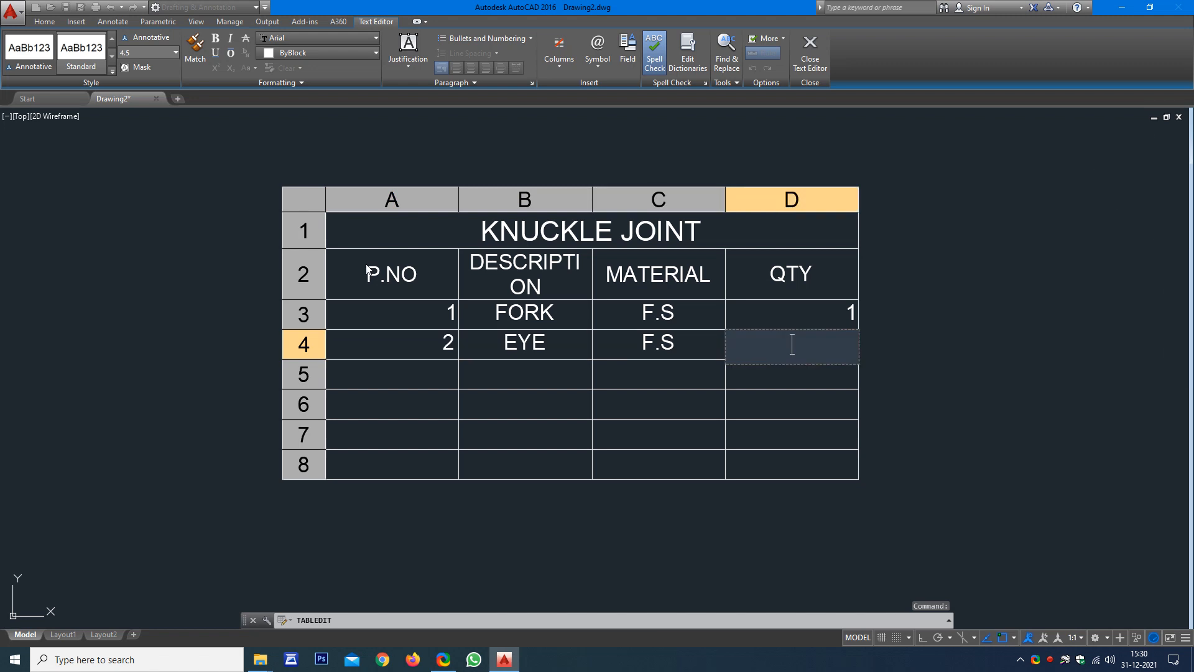
pyautogui.write('1')
pyautogui.press('Return')
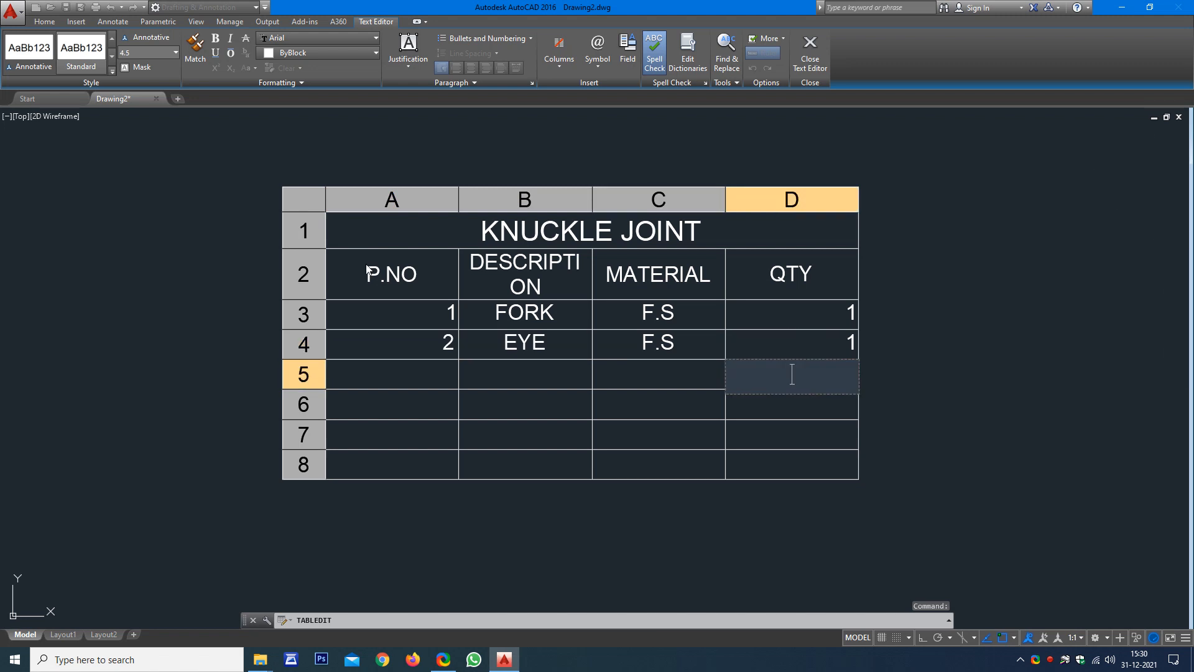
# Step: Fill row 5 with part number 3, description PIN, material M.S and quantity 1
pyautogui.press('Tab')
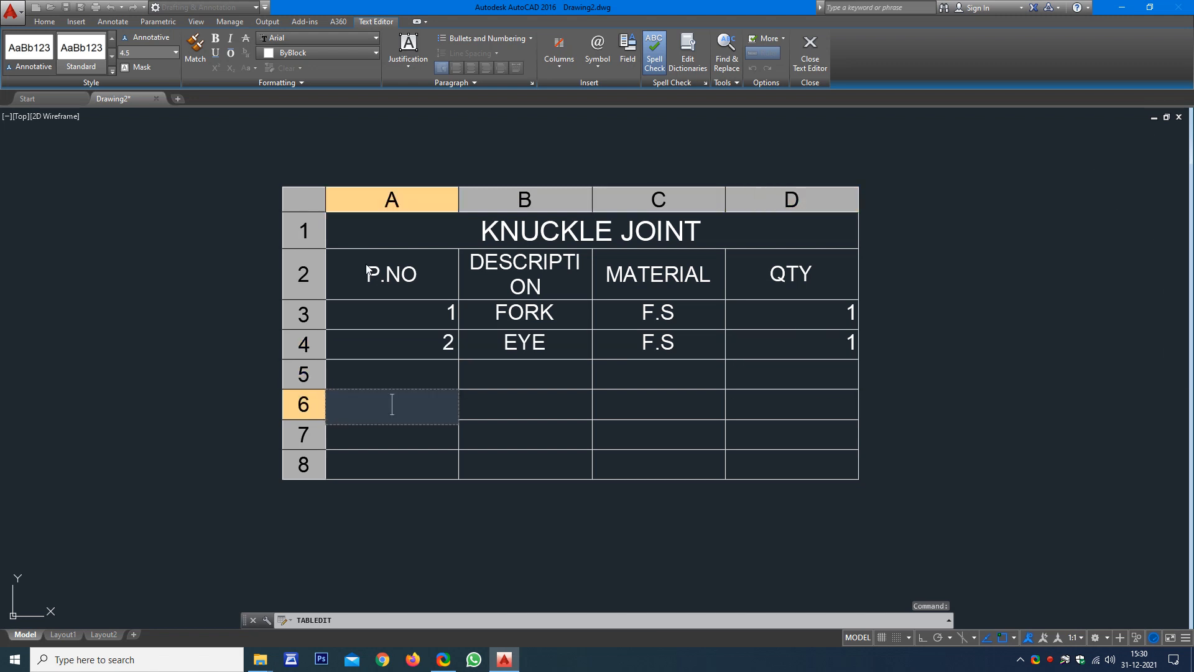
pyautogui.press('Up')
pyautogui.write('3')
pyautogui.press('Tab')
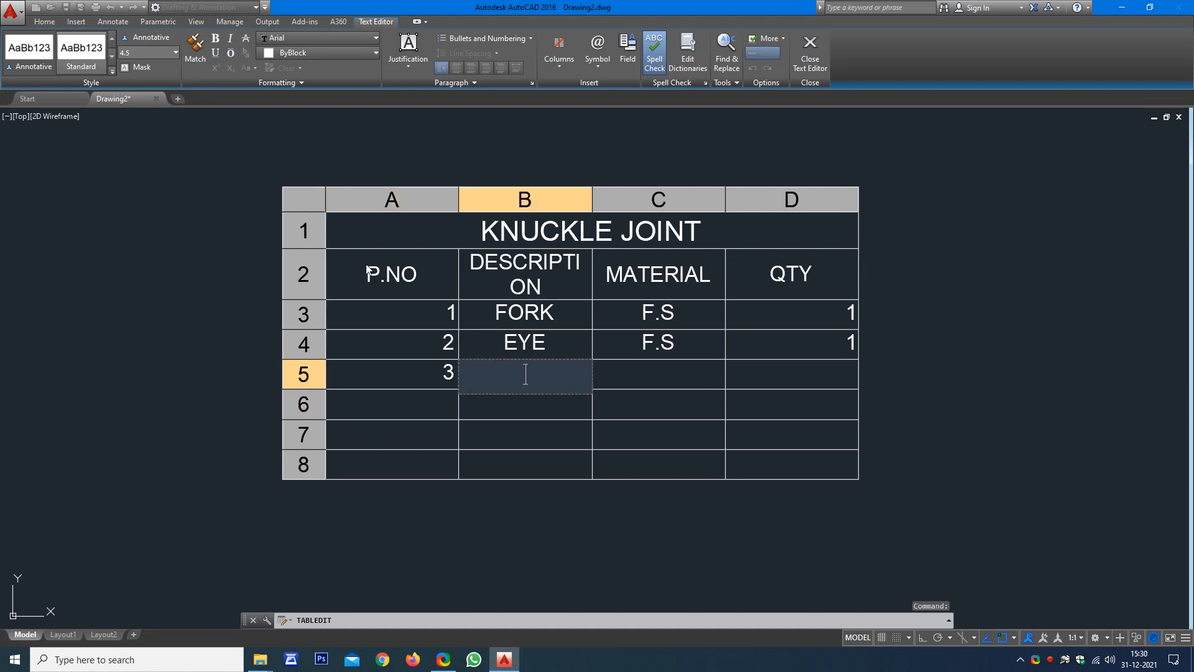
pyautogui.write('PIN')
pyautogui.press('Tab')
pyautogui.write('M.S')
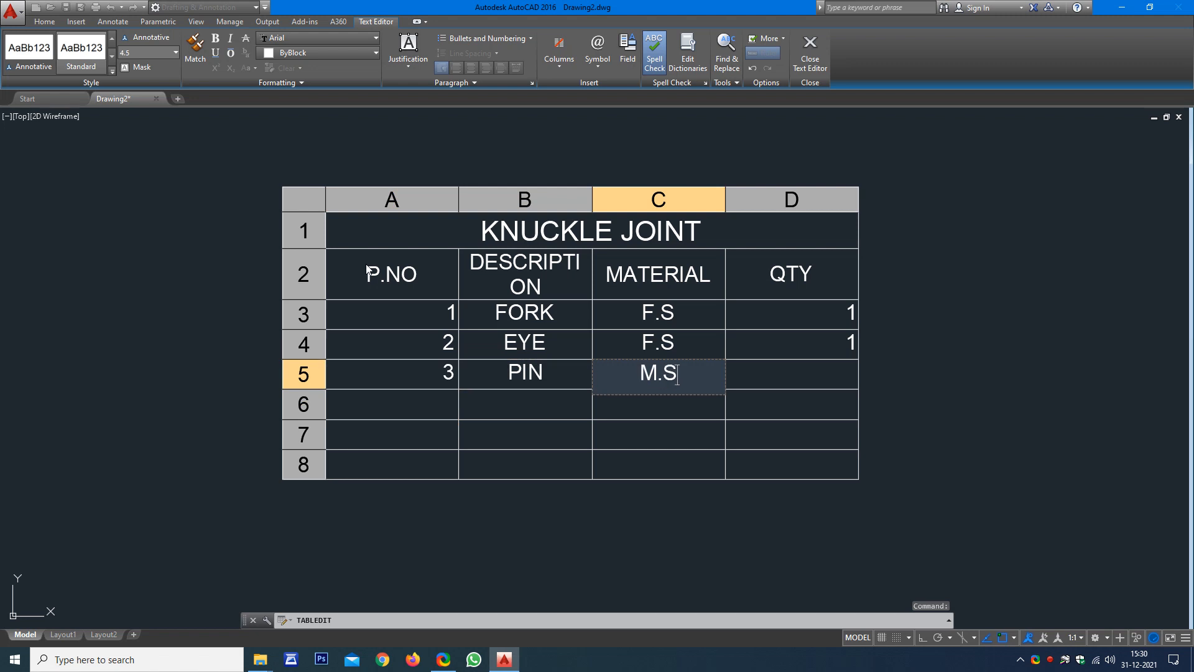
pyautogui.press('Tab')
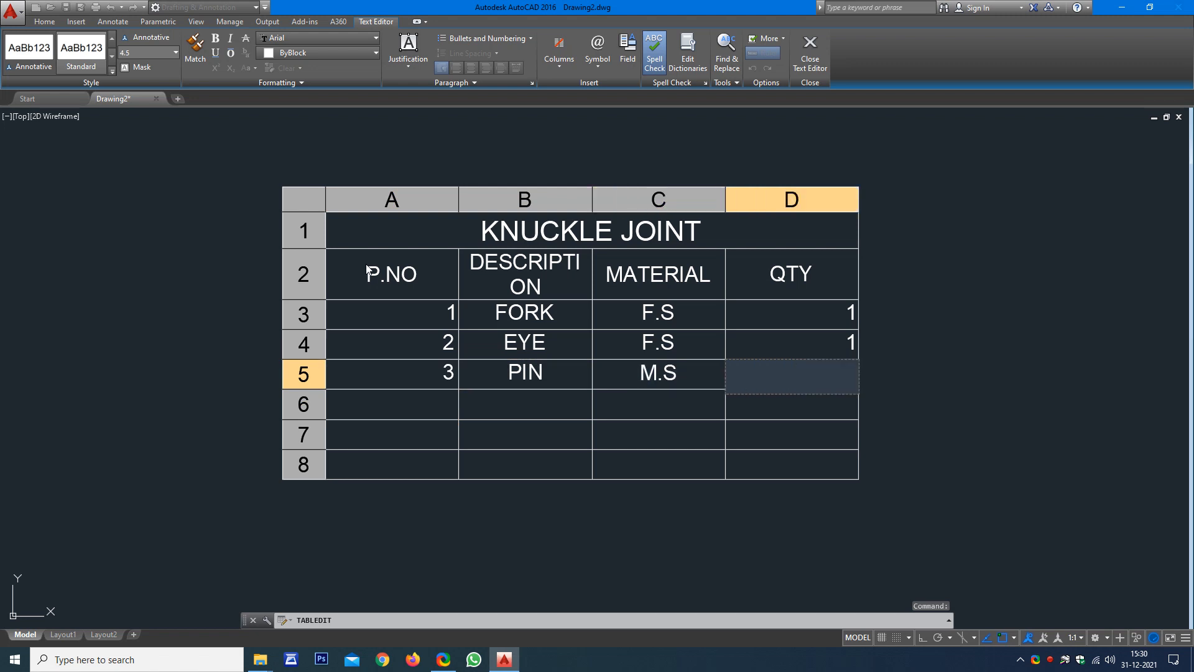
pyautogui.write('1')
pyautogui.press('Tab')
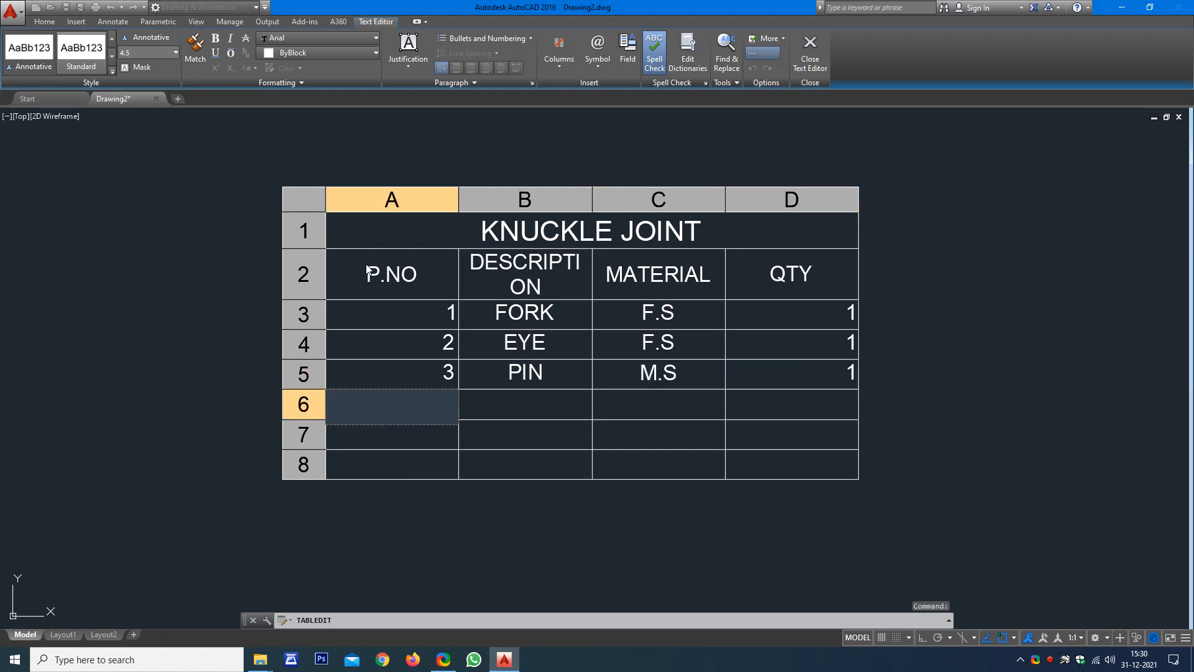
# Step: Fill row 6 with part number 4, description TAPER PIN, material M.S and quantity 1
pyautogui.write('4')
pyautogui.press('Tab')
pyautogui.write('TA')
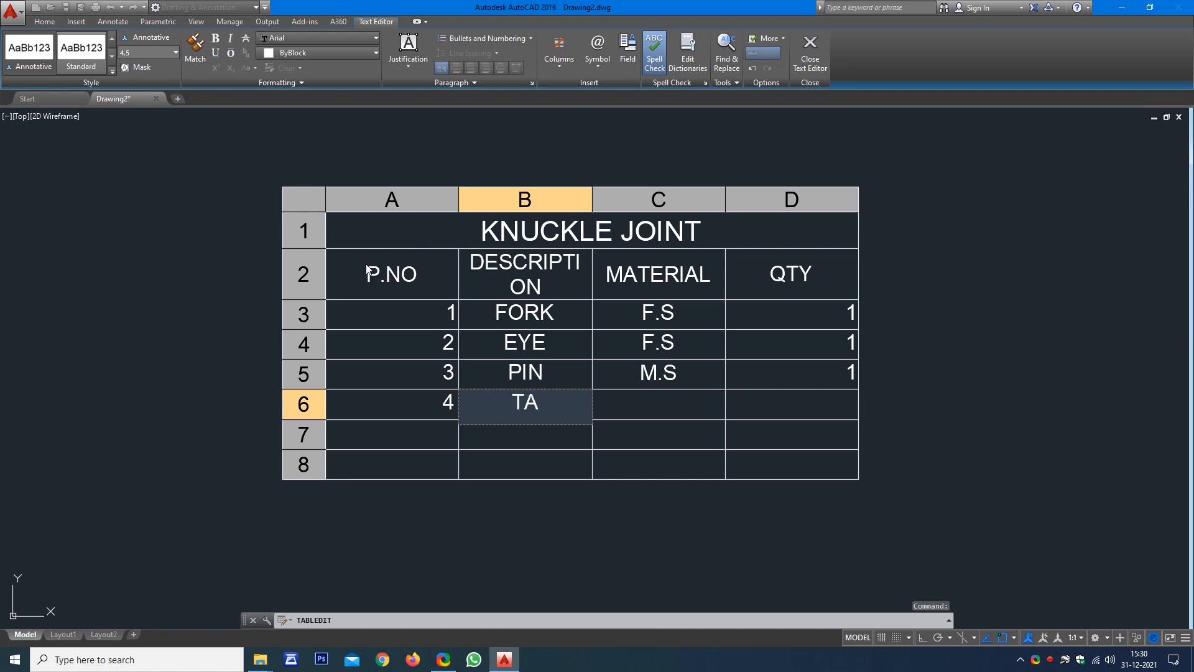
pyautogui.write('PER PIN')
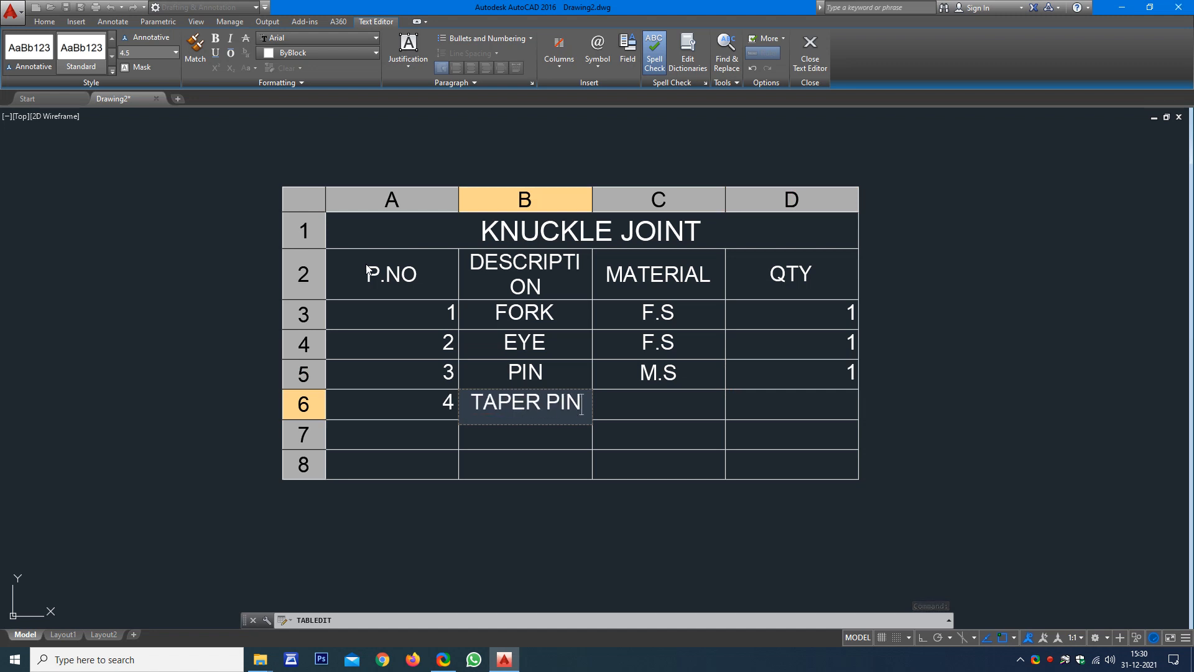
pyautogui.press('Tab')
pyautogui.write('MS.')
pyautogui.press('BackSpace')
pyautogui.press('BackSpace')
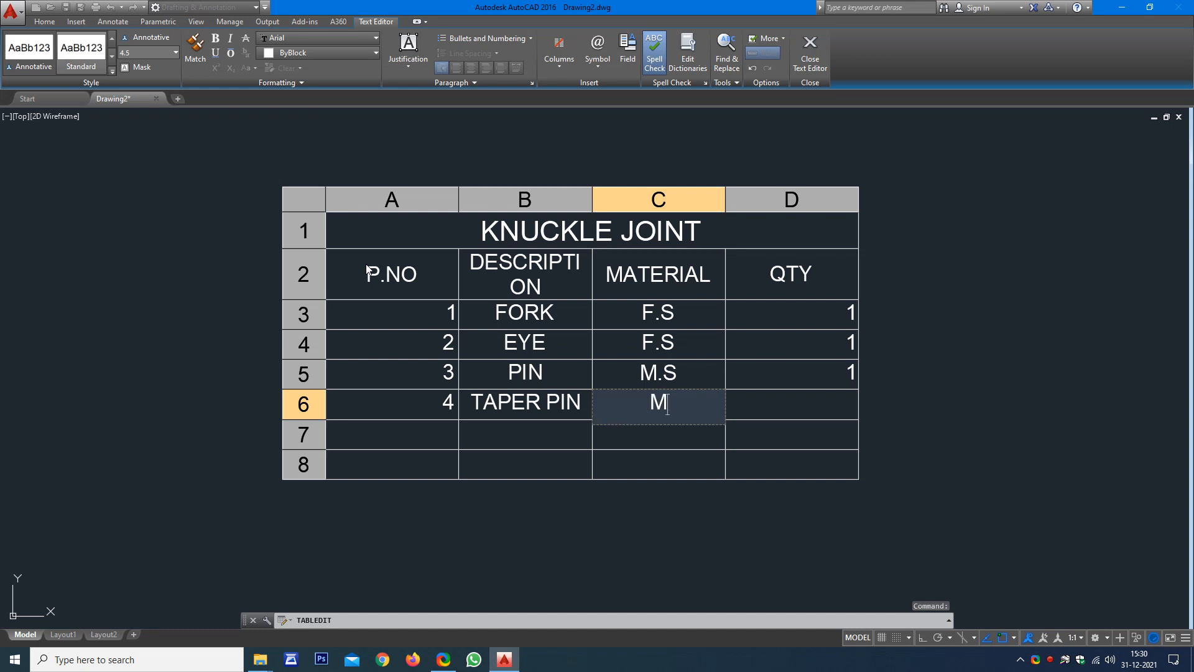
pyautogui.write('.S')
pyautogui.press('Tab')
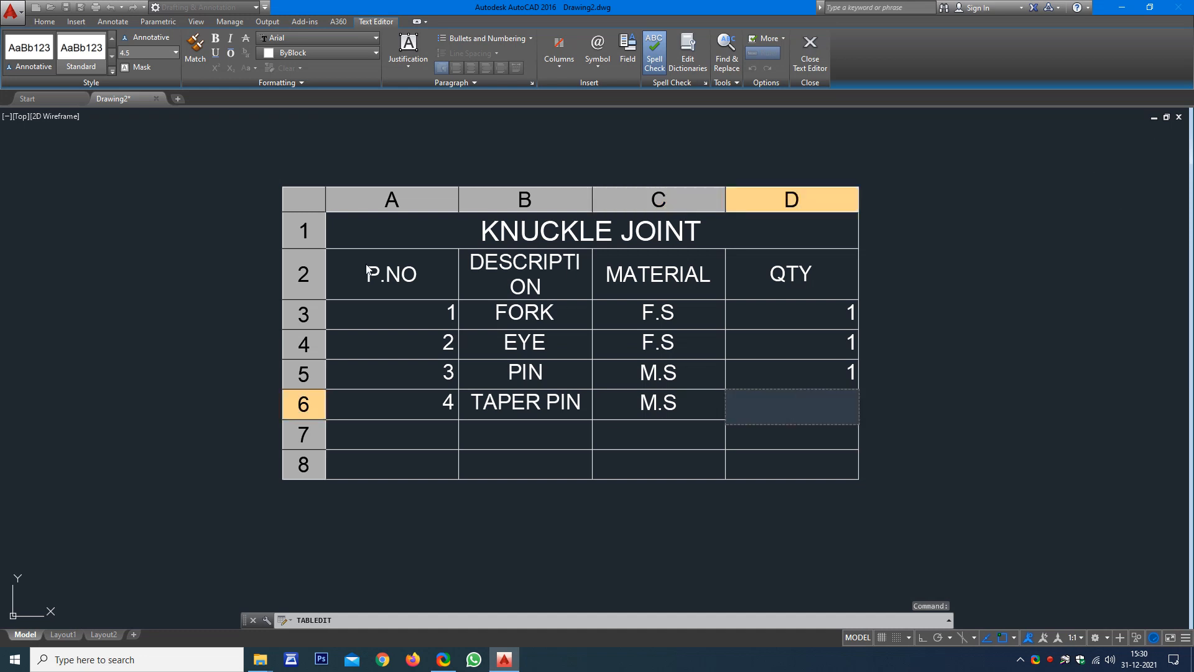
pyautogui.write('1')
pyautogui.press('Tab')
# Step: Fill row 7 with part number 5, description COLLAR, material M.S and quantity 1
pyautogui.write('5')
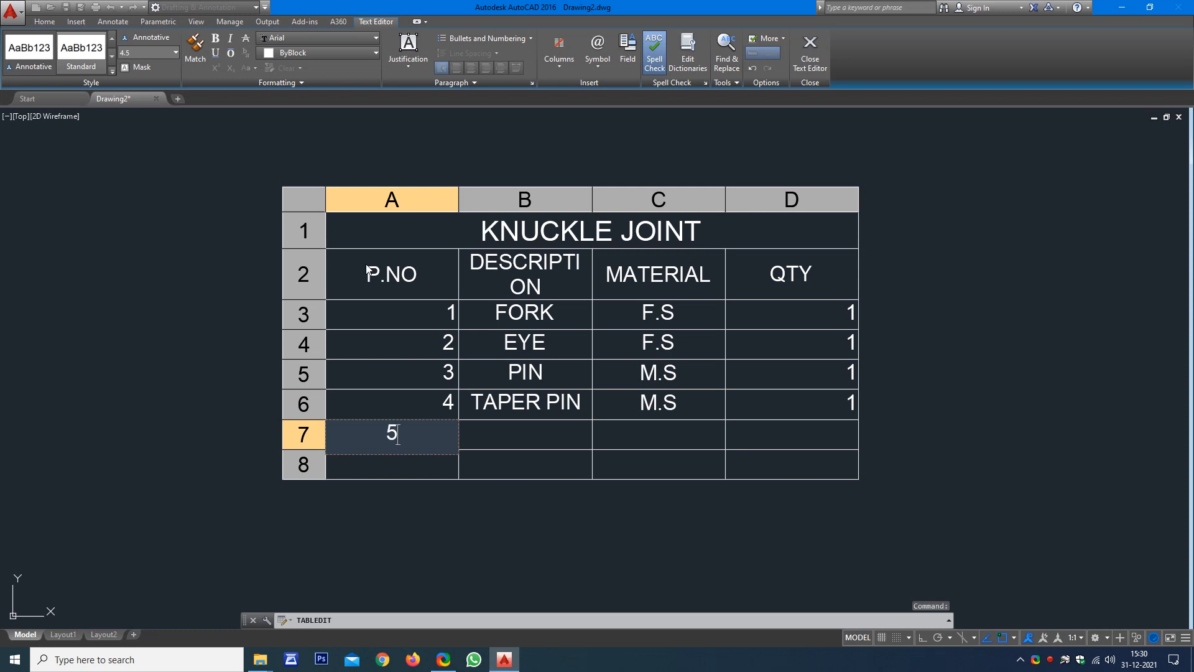
pyautogui.press('Tab')
pyautogui.write('COLLAR')
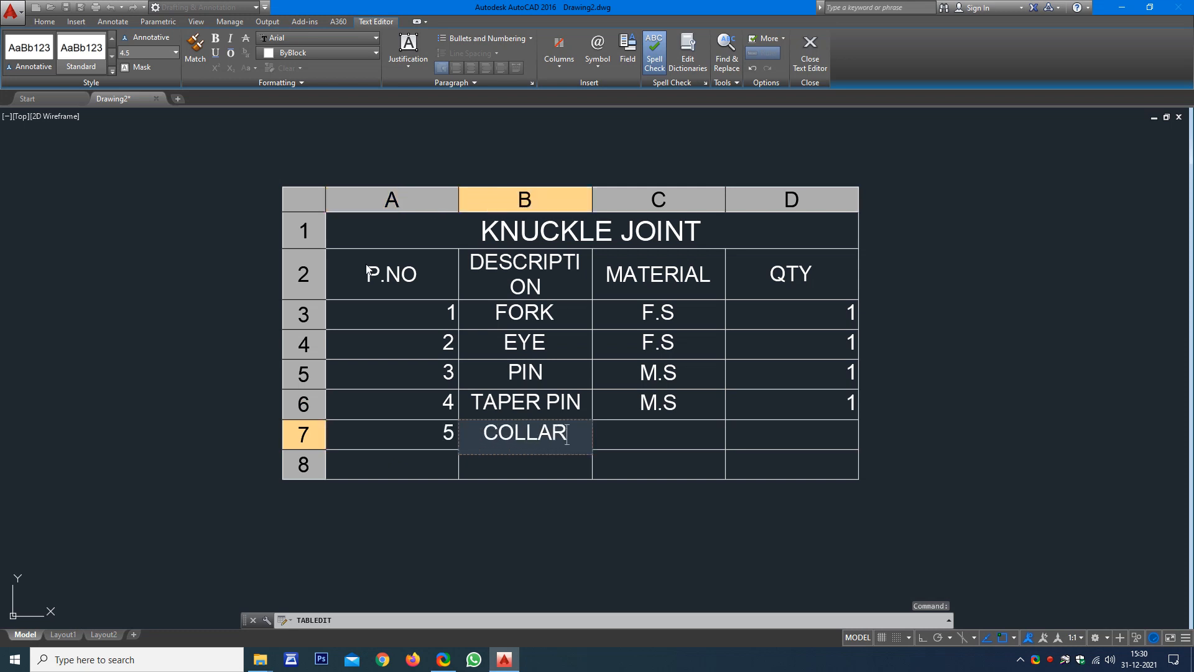
pyautogui.press('Tab')
pyautogui.write('M.S')
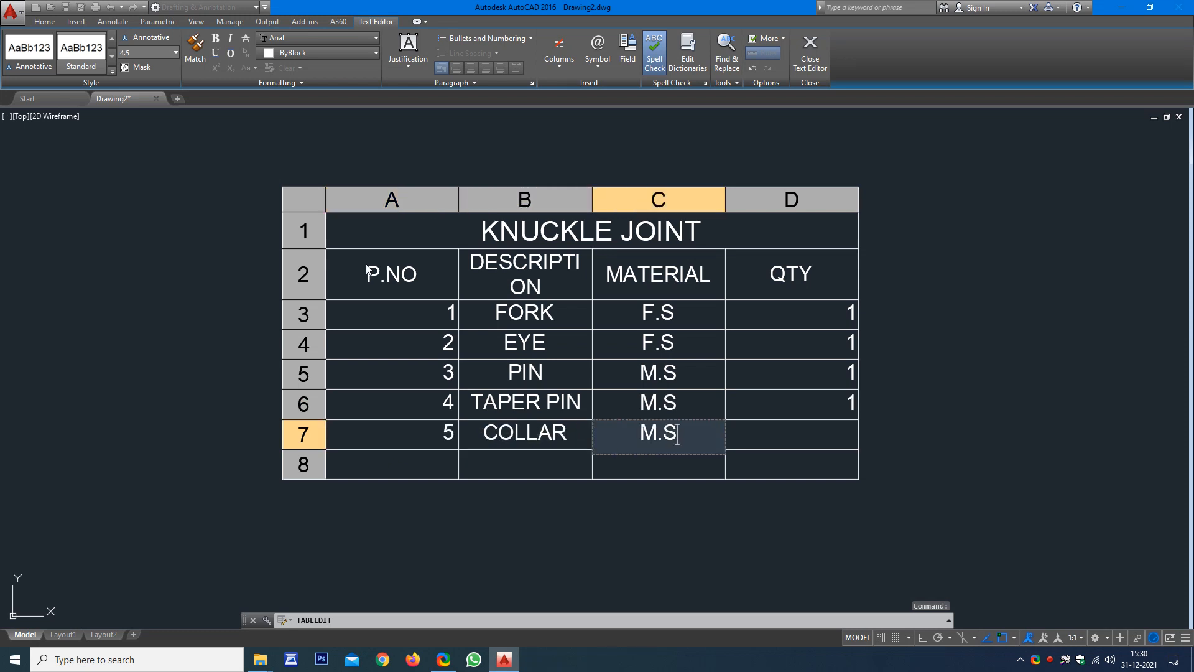
pyautogui.press('Tab')
pyautogui.write('1')
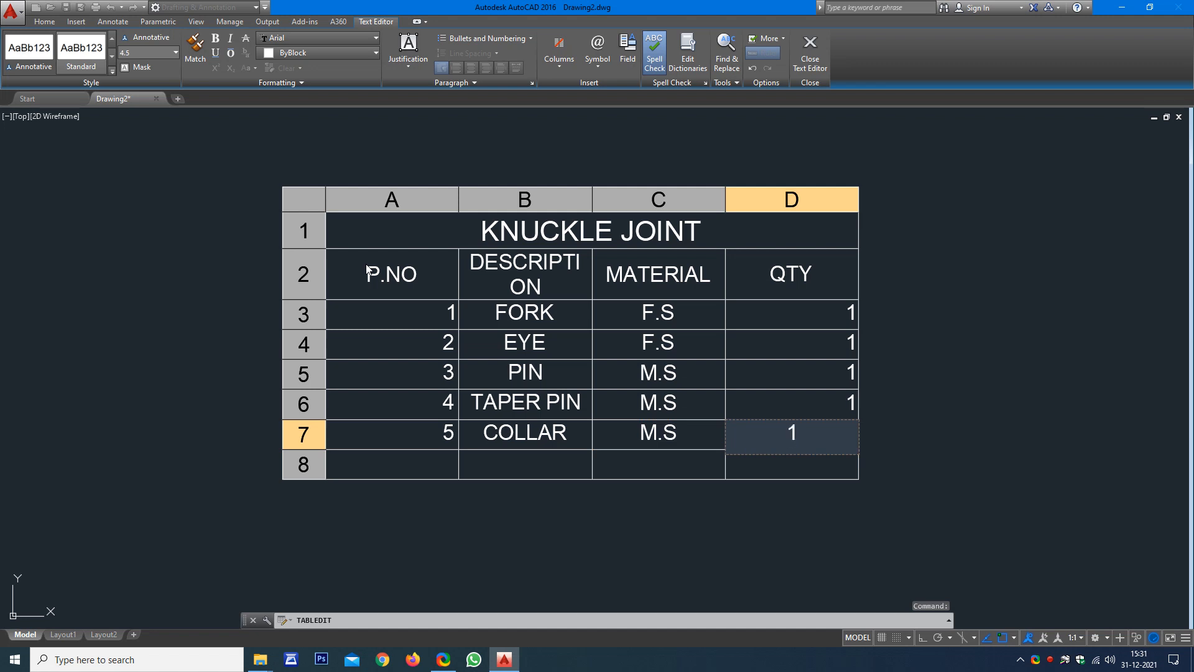
pyautogui.click(758, 415)
# Step: Delete the empty row 8 below the COLLAR row and deselect the table
pyautogui.click(351, 458)
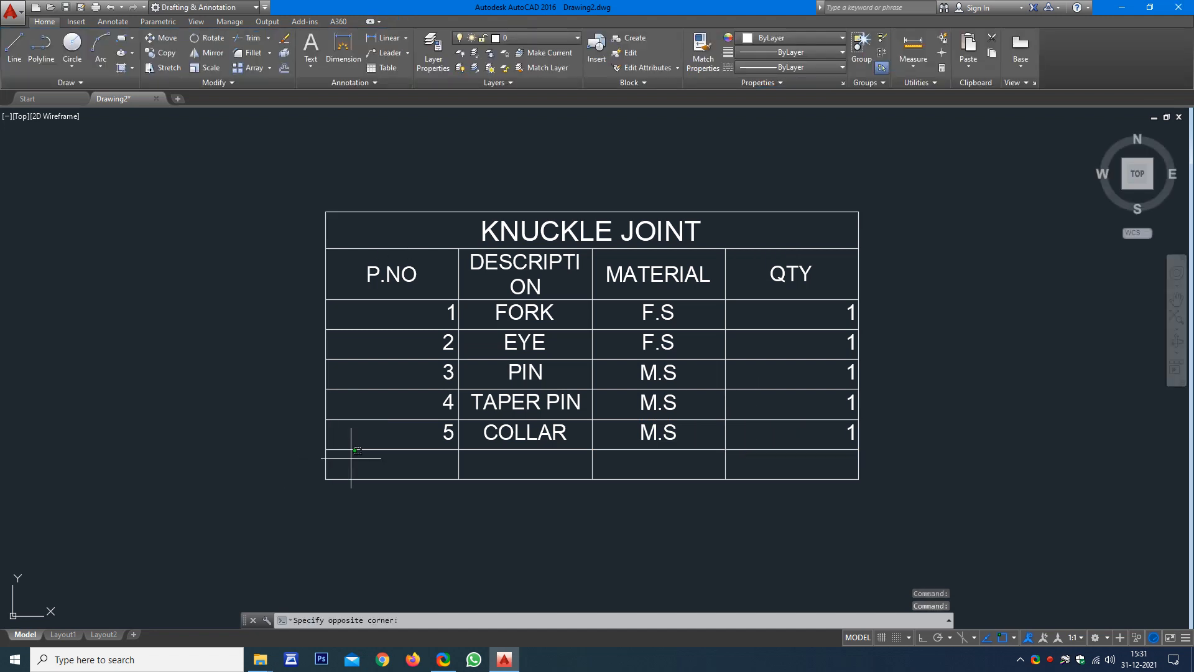
pyautogui.click(303, 464)
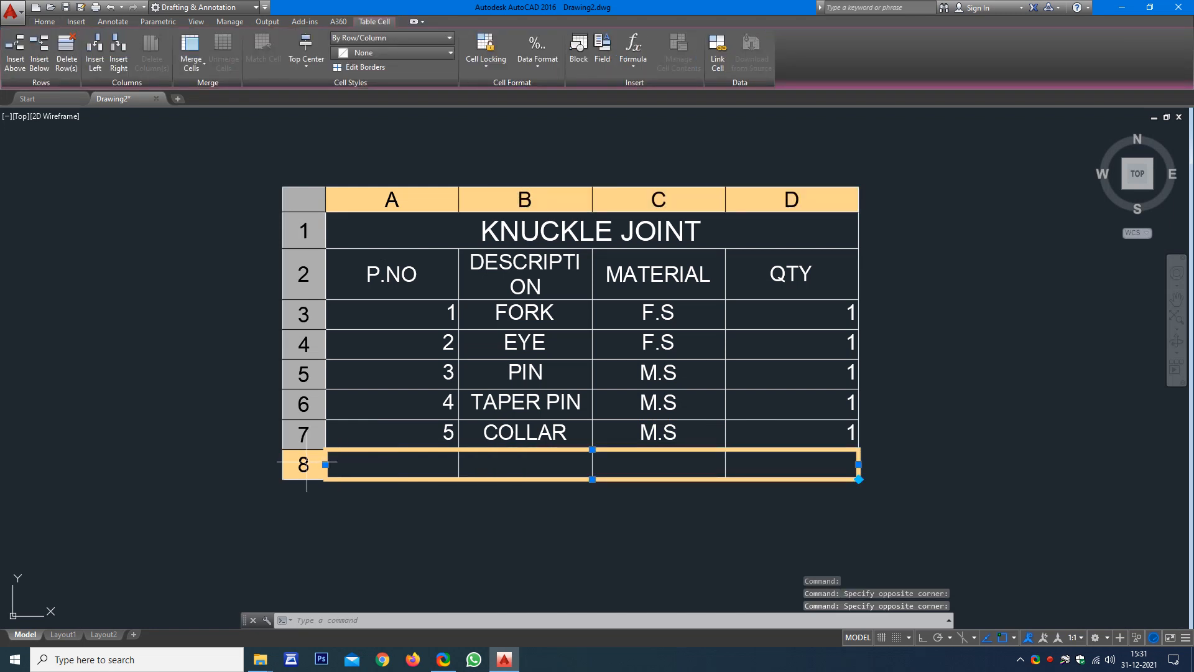
pyautogui.rightClick(306, 462)
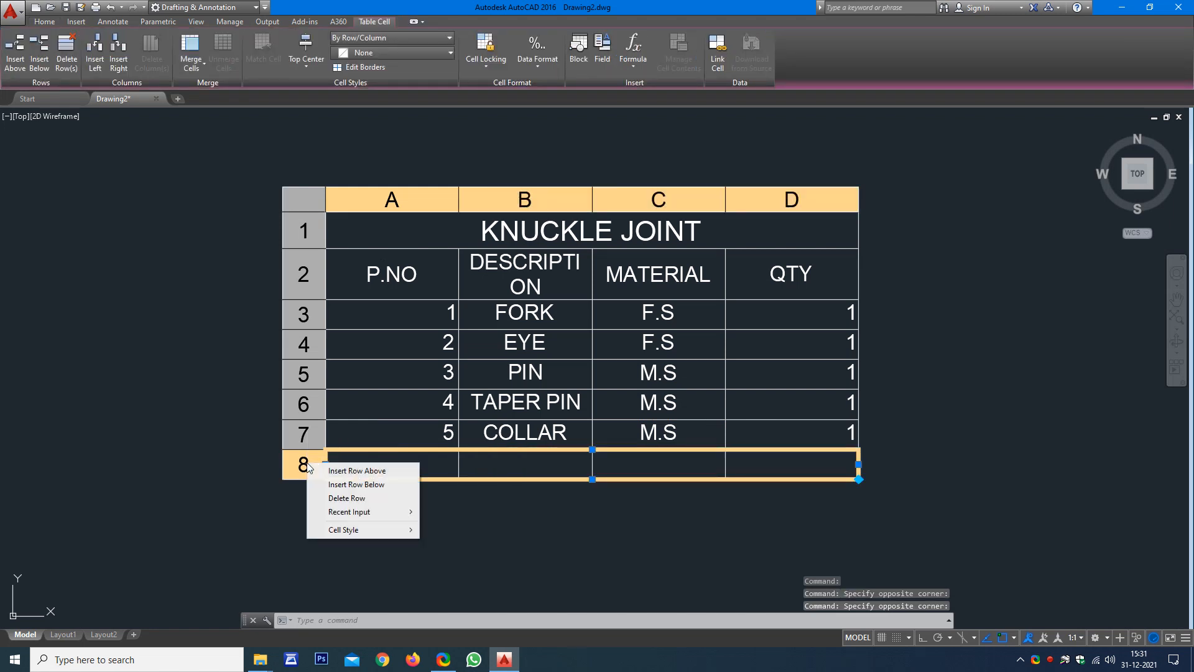
pyautogui.click(337, 498)
pyautogui.click(496, 495)
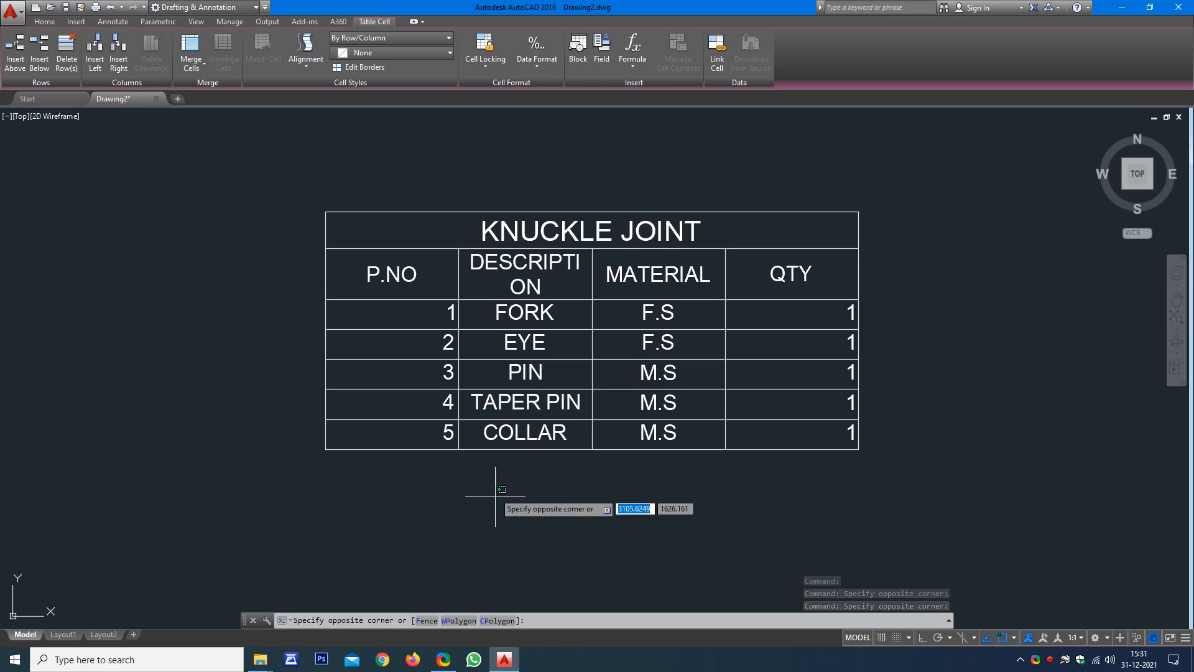
pyautogui.click(465, 485)
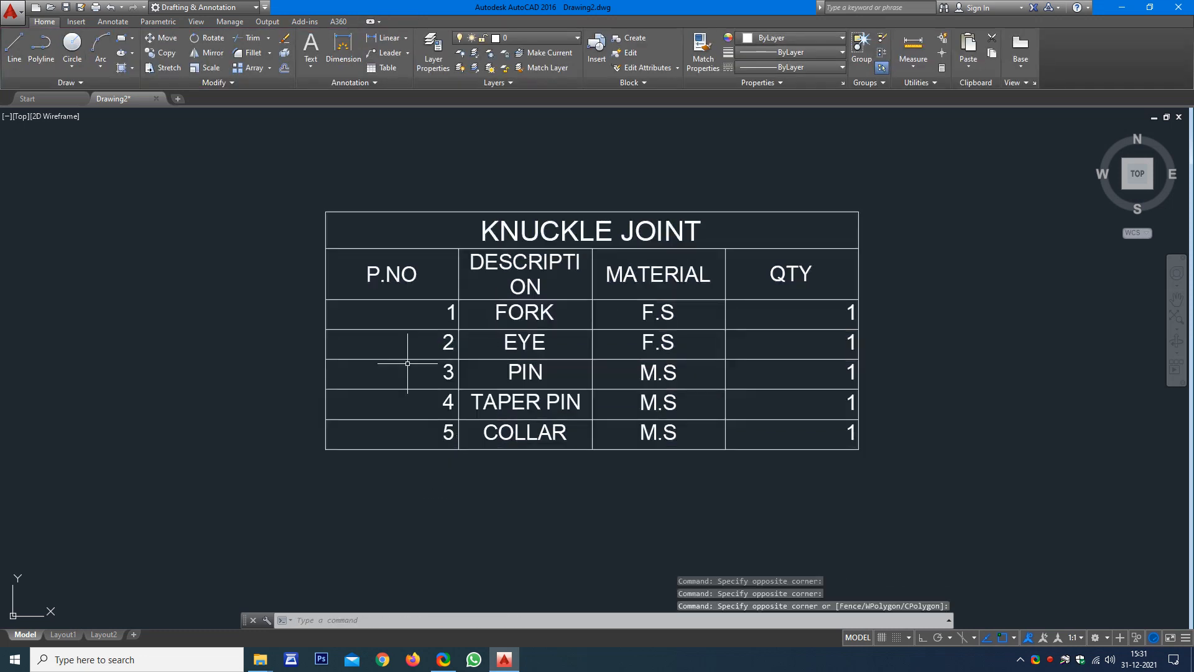
# Step: Set the alignment of the part number cells in rows 3 to 7 to Middle Center
pyautogui.moveTo(402, 310); pyautogui.dragTo(403, 435)
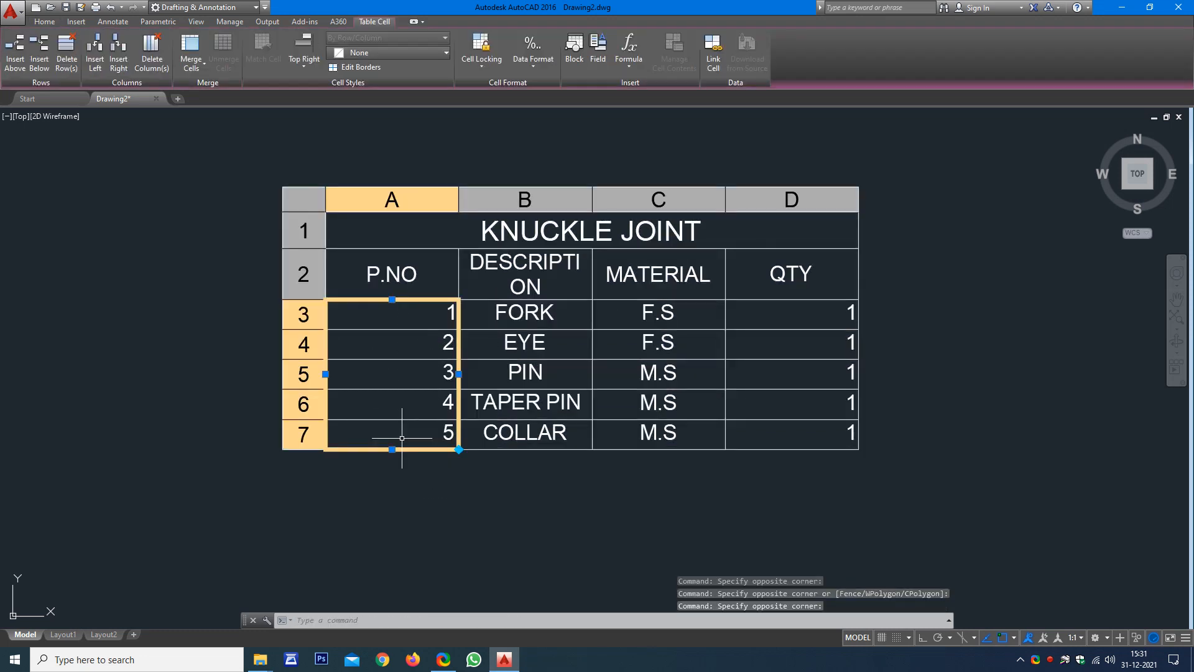
pyautogui.click(303, 61)
pyautogui.click(296, 144)
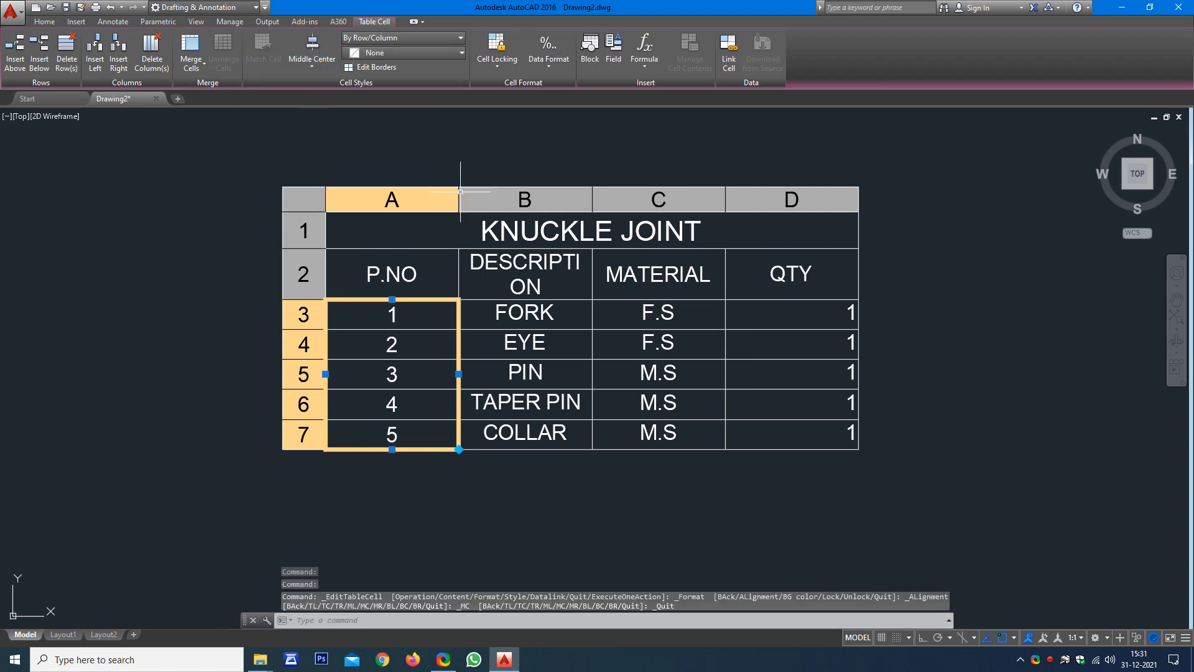
pyautogui.click(452, 261)
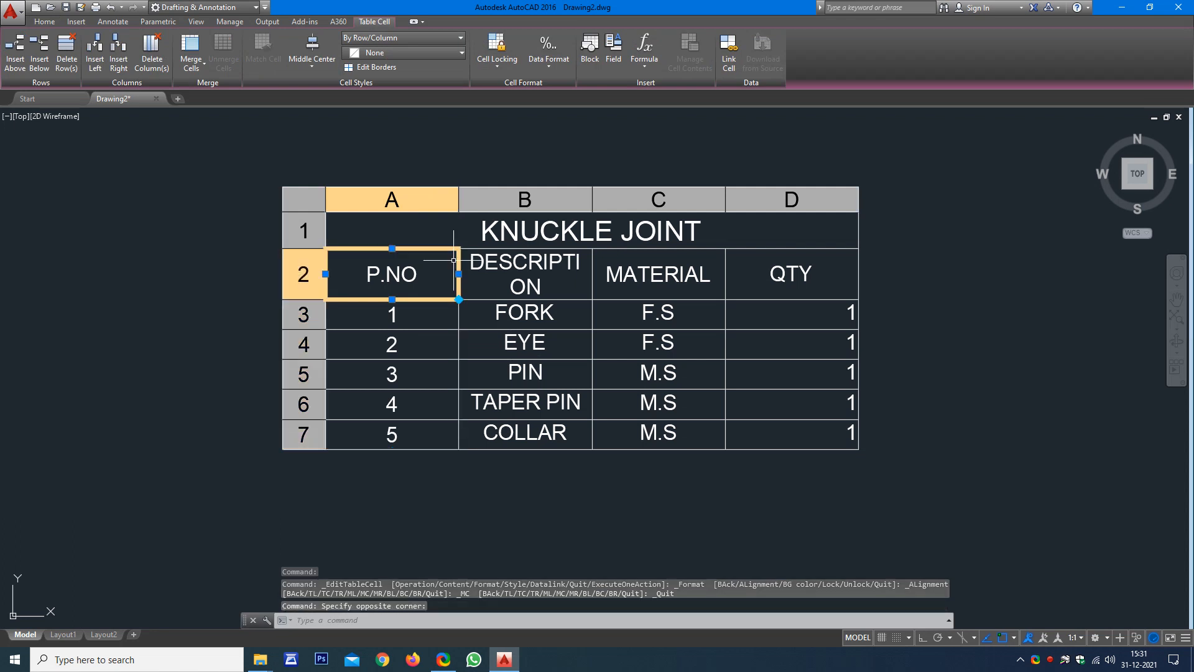
pyautogui.click(448, 308)
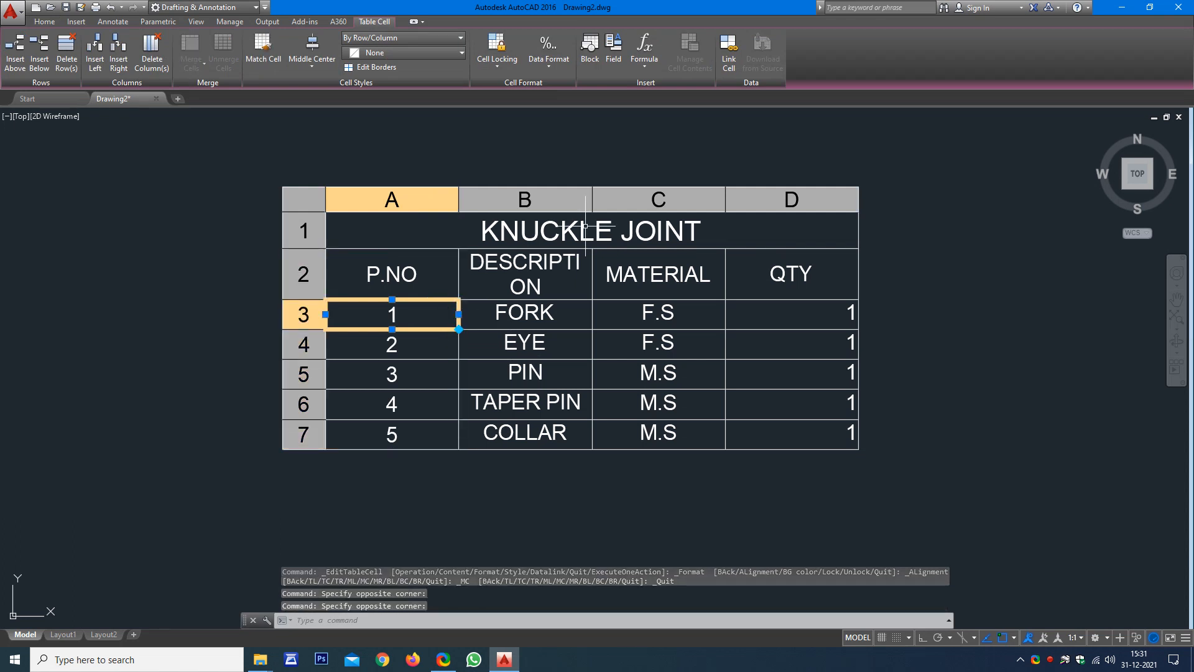
pyautogui.click(584, 199)
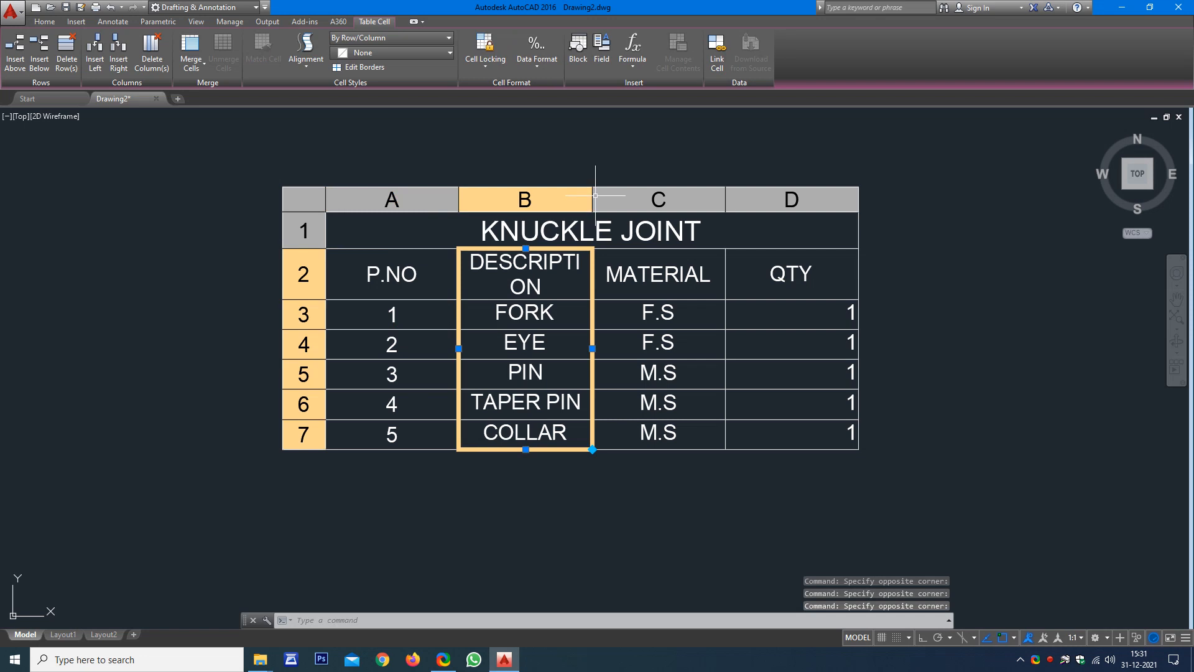
pyautogui.click(593, 348)
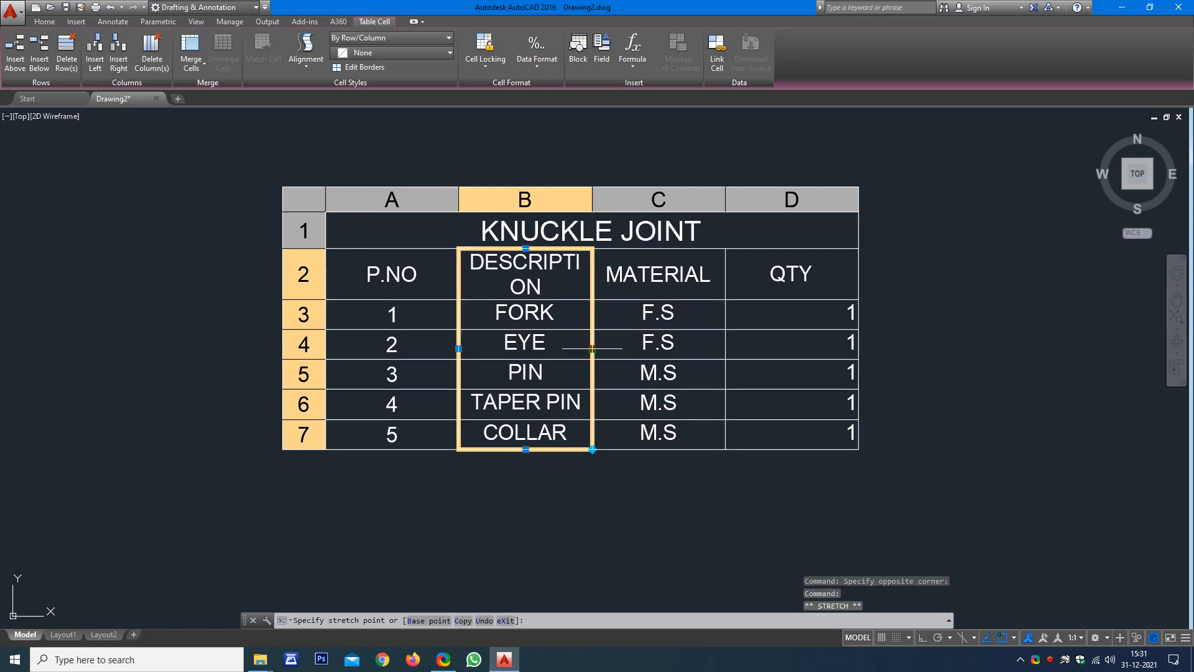
pyautogui.click(592, 348)
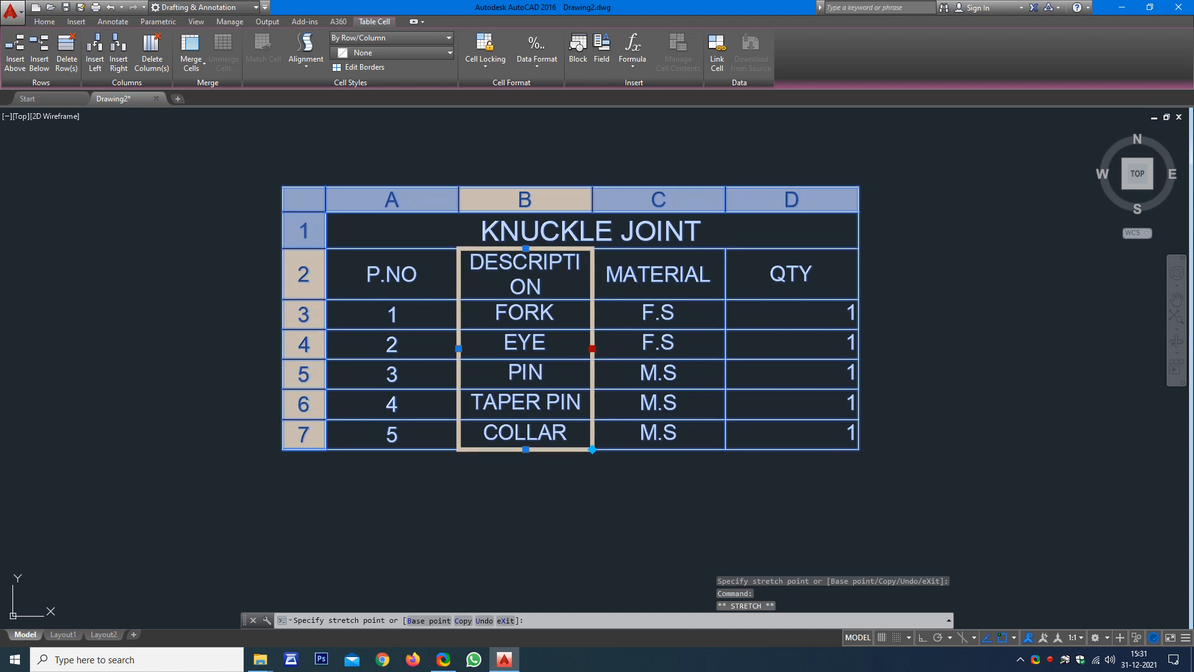
pyautogui.click(650, 398)
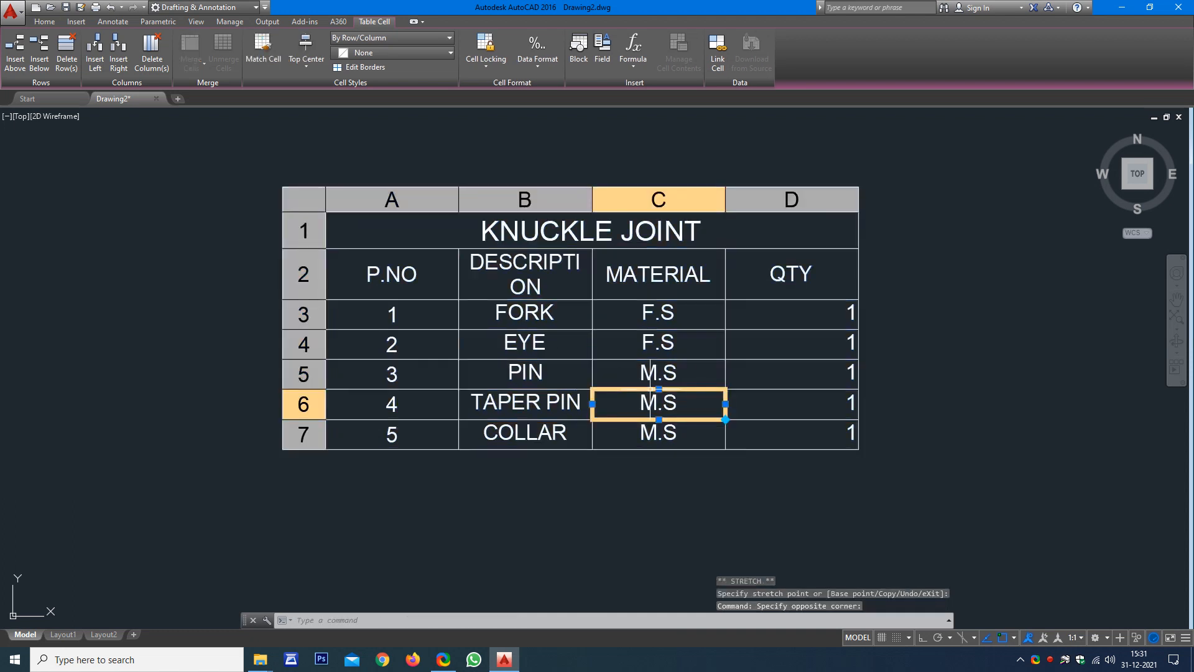
pyautogui.press('Escape')
pyautogui.press('Escape')
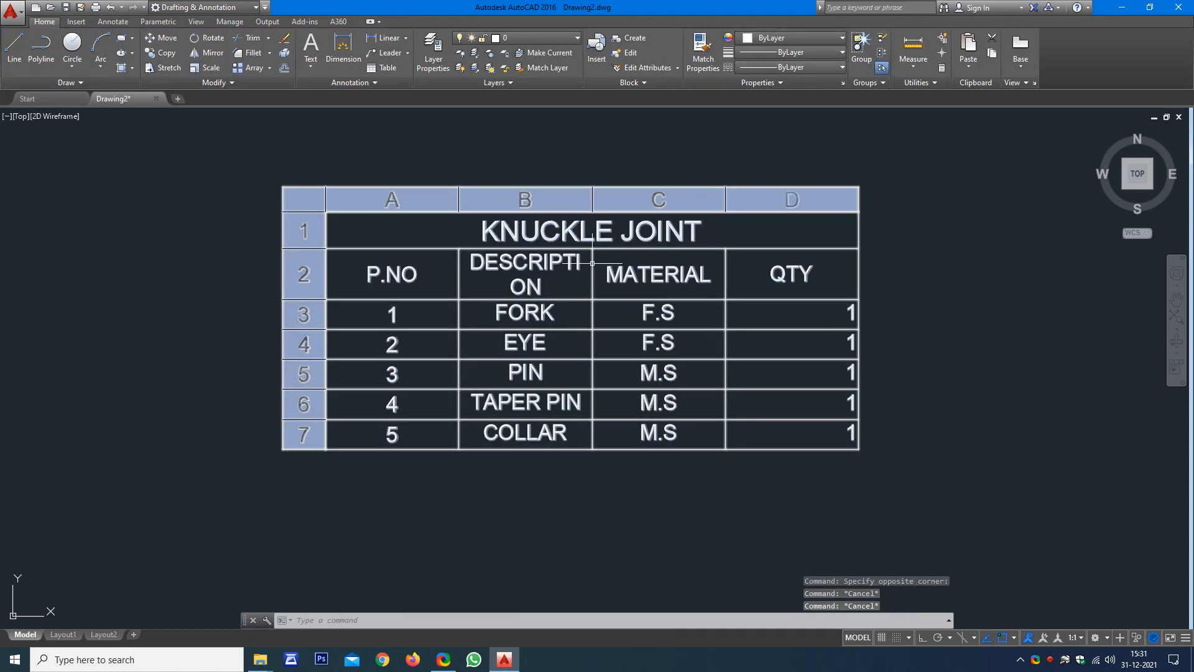
# Step: Stretch the right borders of the DESCRIPTION and MATERIAL columns outward so that each heading fits on one line
pyautogui.click(592, 263)
pyautogui.click(593, 248)
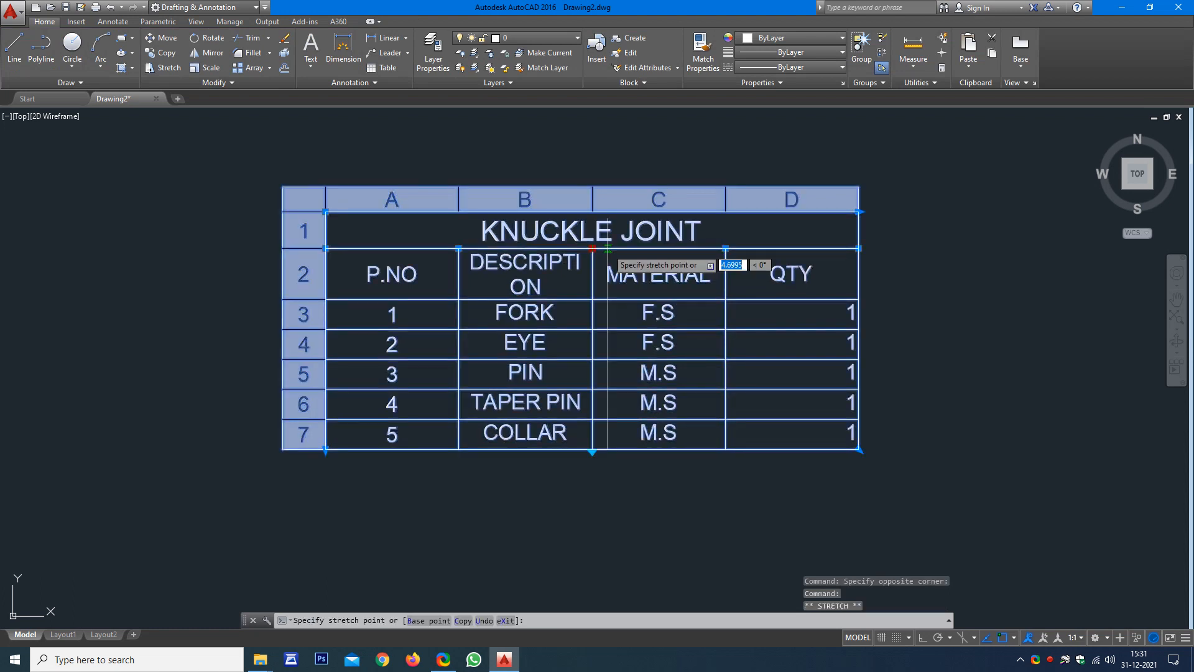
pyautogui.click(616, 249)
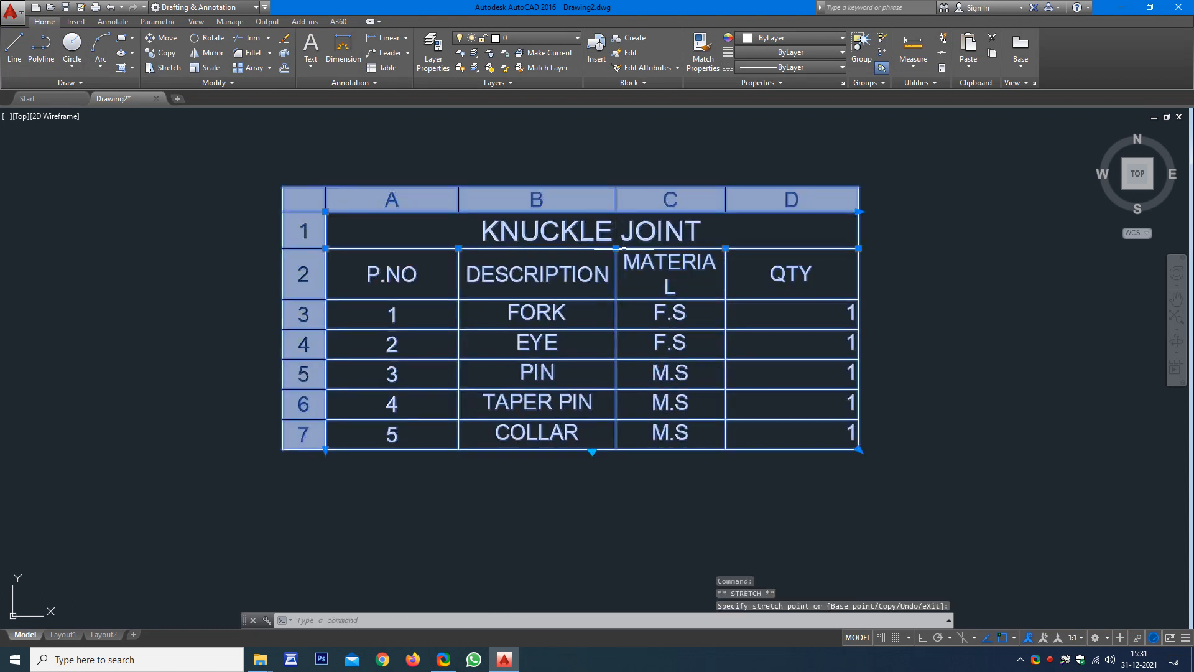
pyautogui.click(725, 248)
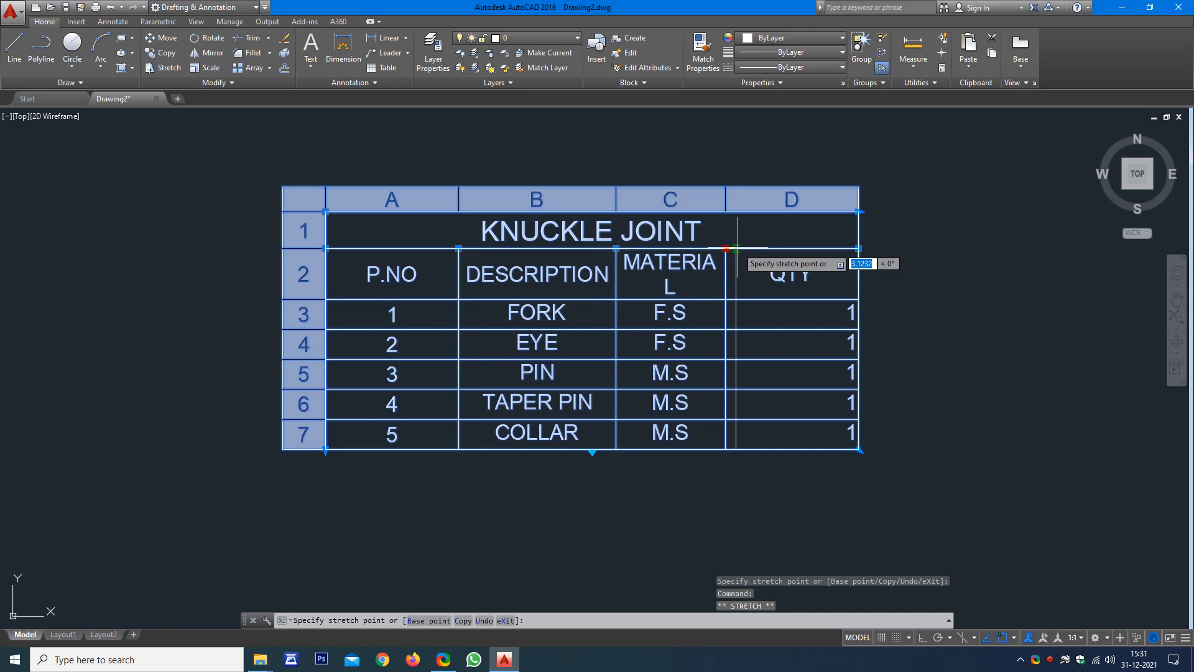
pyautogui.click(746, 249)
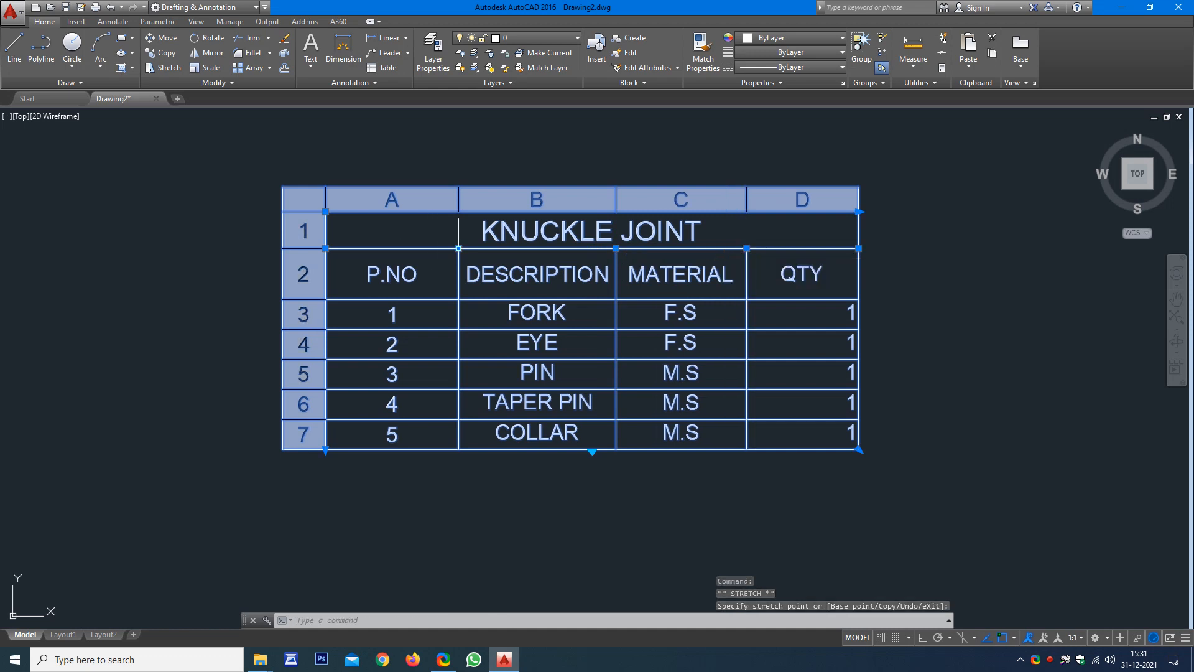
# Step: Narrow the P.NO column in two stretches, giving the extra width to the DESCRIPTION column
pyautogui.click(459, 248)
pyautogui.click(436, 248)
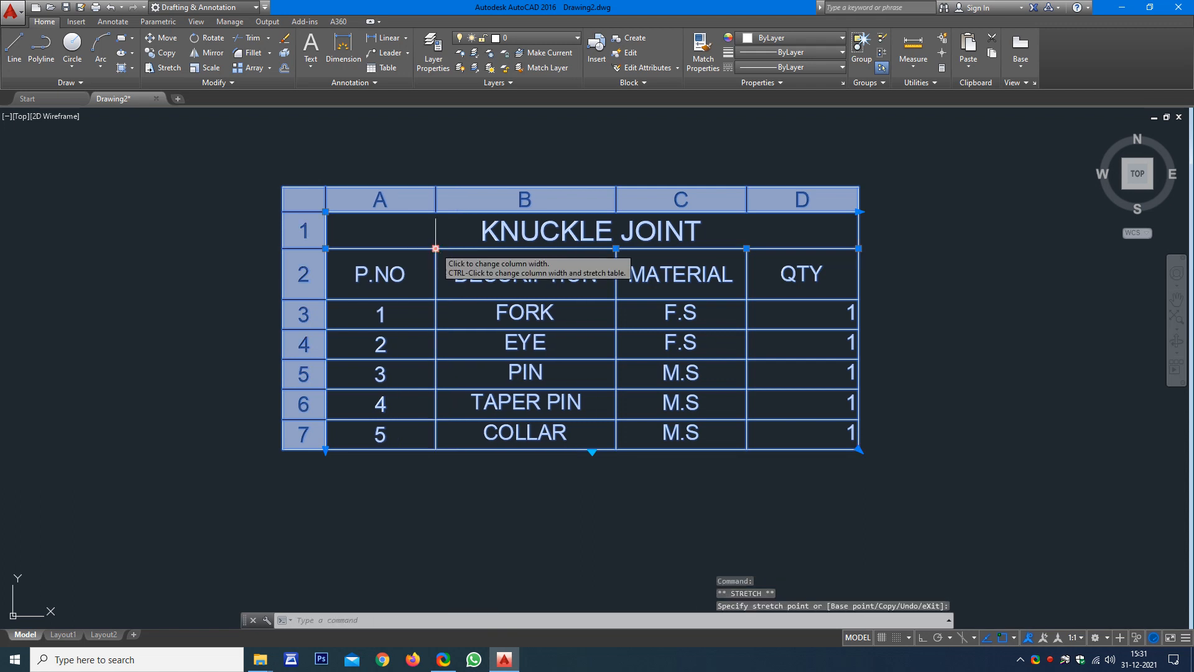
pyautogui.click(436, 248)
pyautogui.click(419, 248)
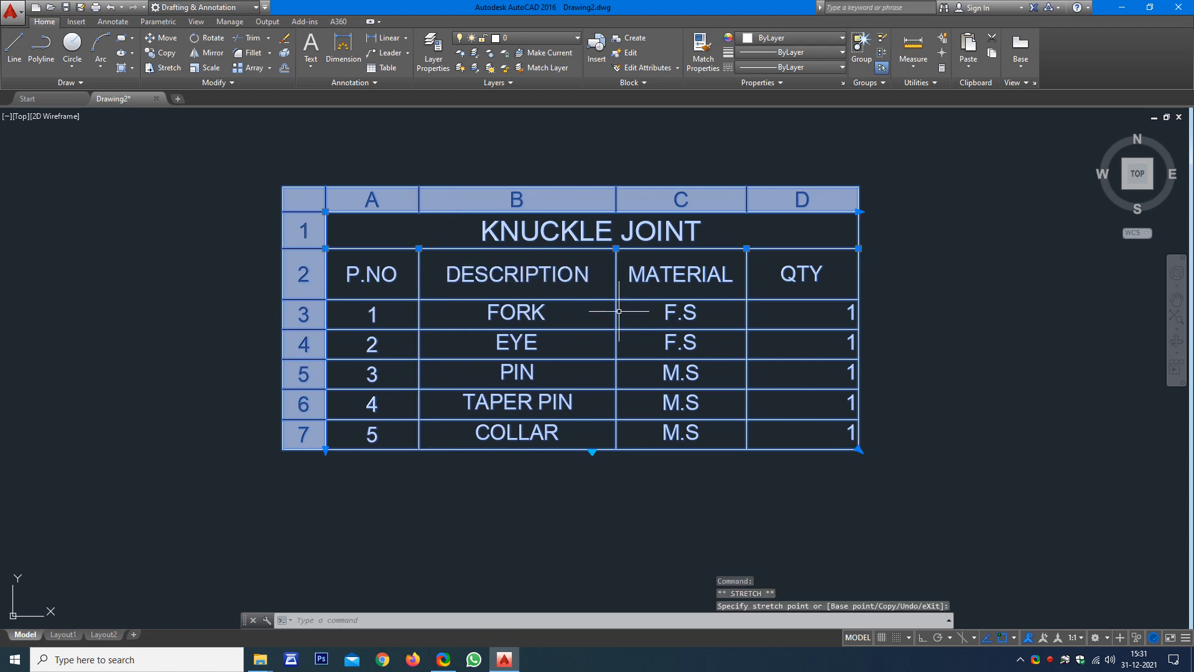
pyautogui.click(372, 276)
pyautogui.click(303, 264)
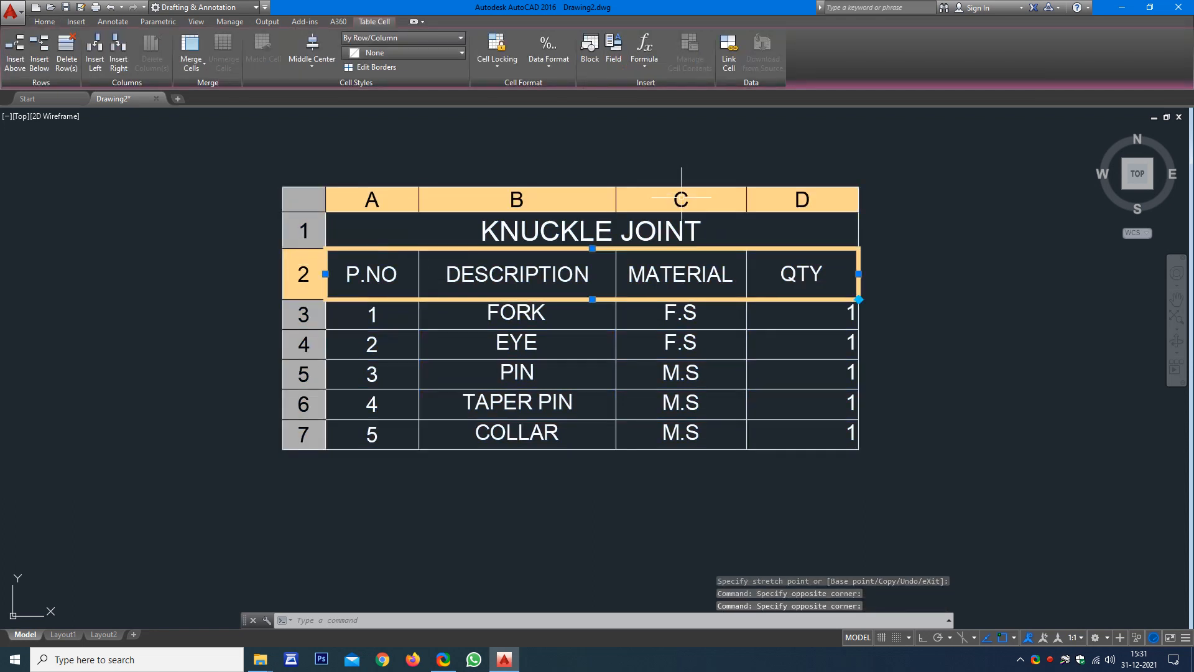
pyautogui.click(550, 65)
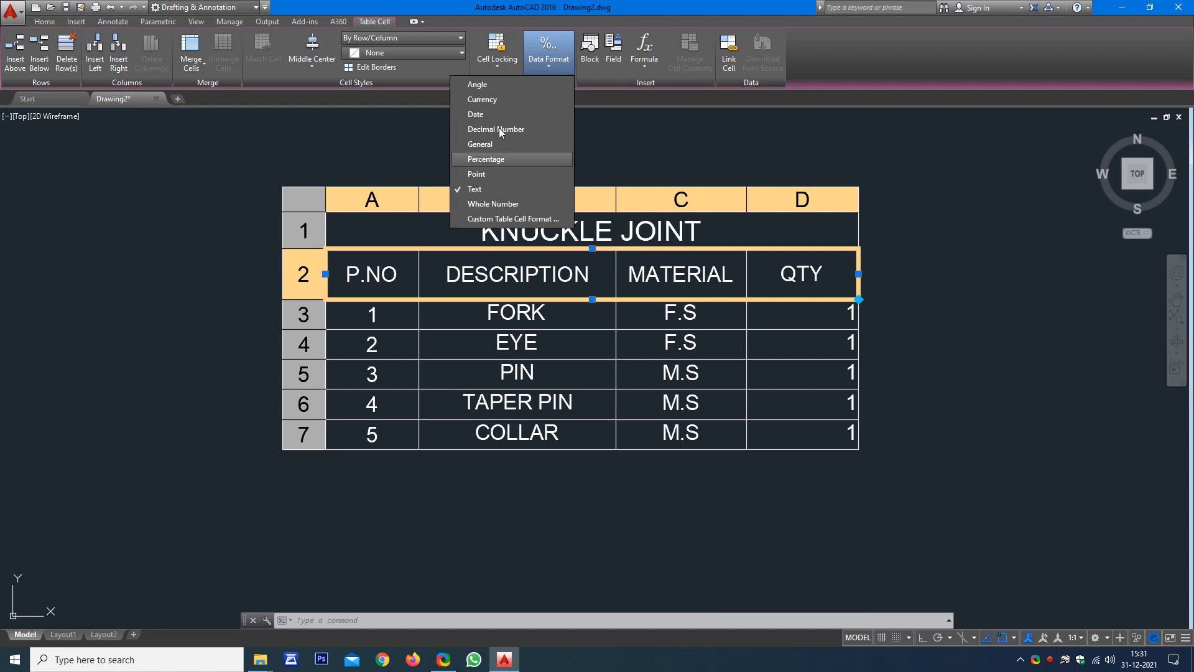
pyautogui.click(551, 66)
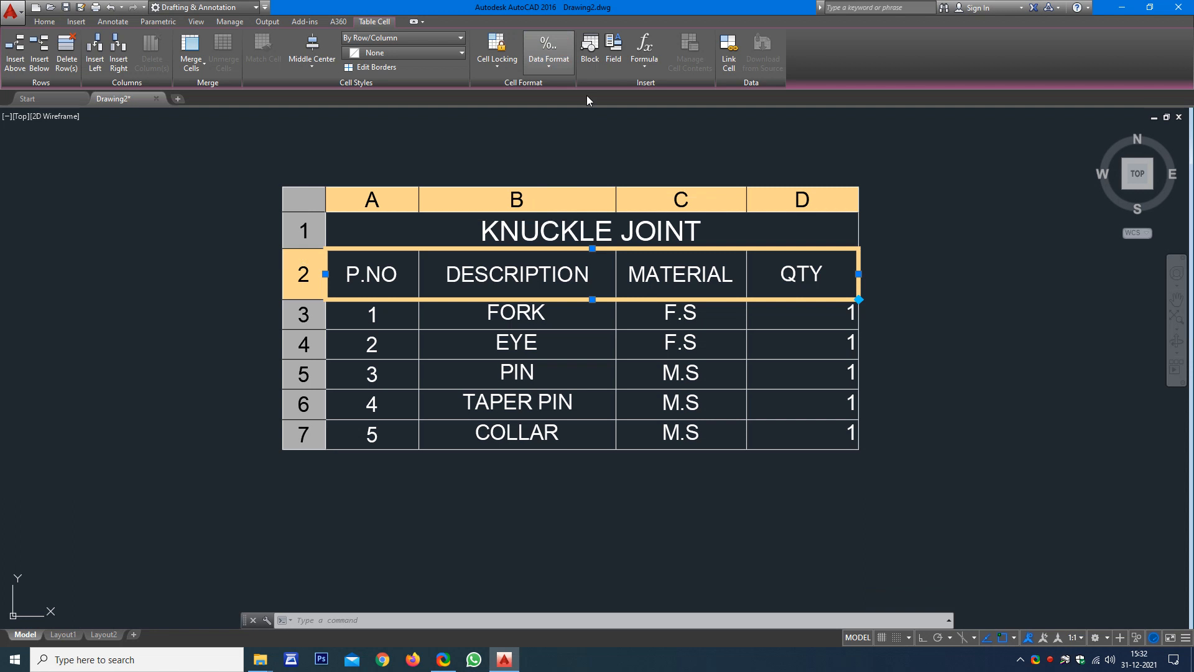
pyautogui.click(581, 362)
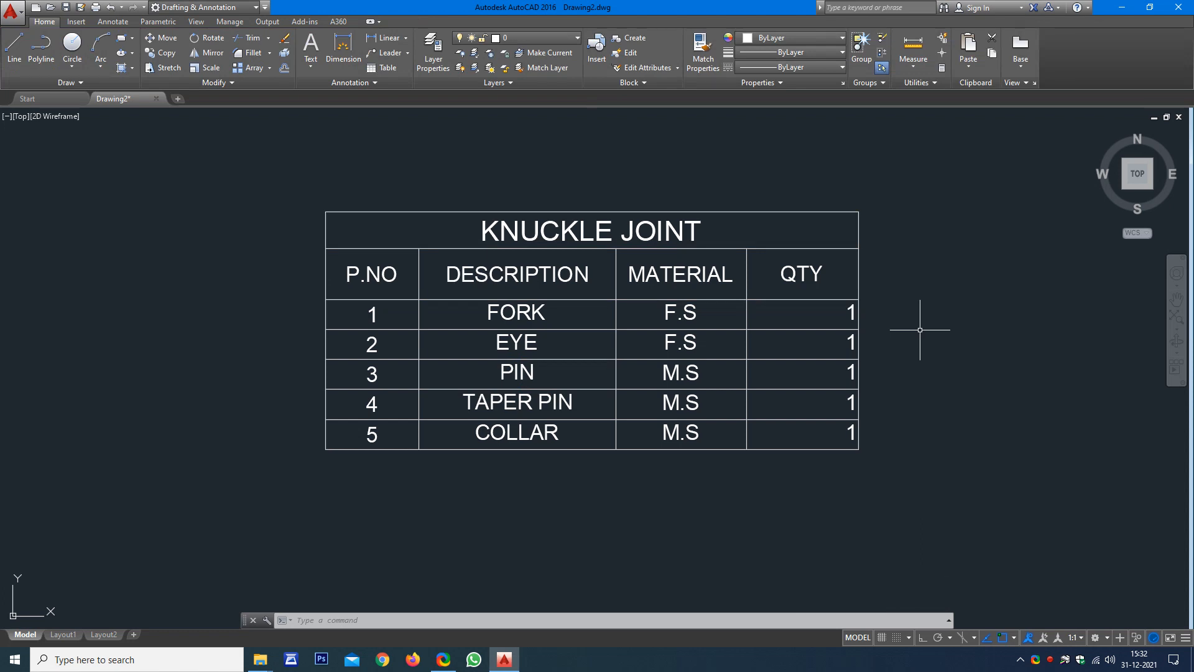
# Step: Select the quantity cells in rows 3 to 7 for a change of alignment
pyautogui.moveTo(814, 339); pyautogui.dragTo(783, 428)
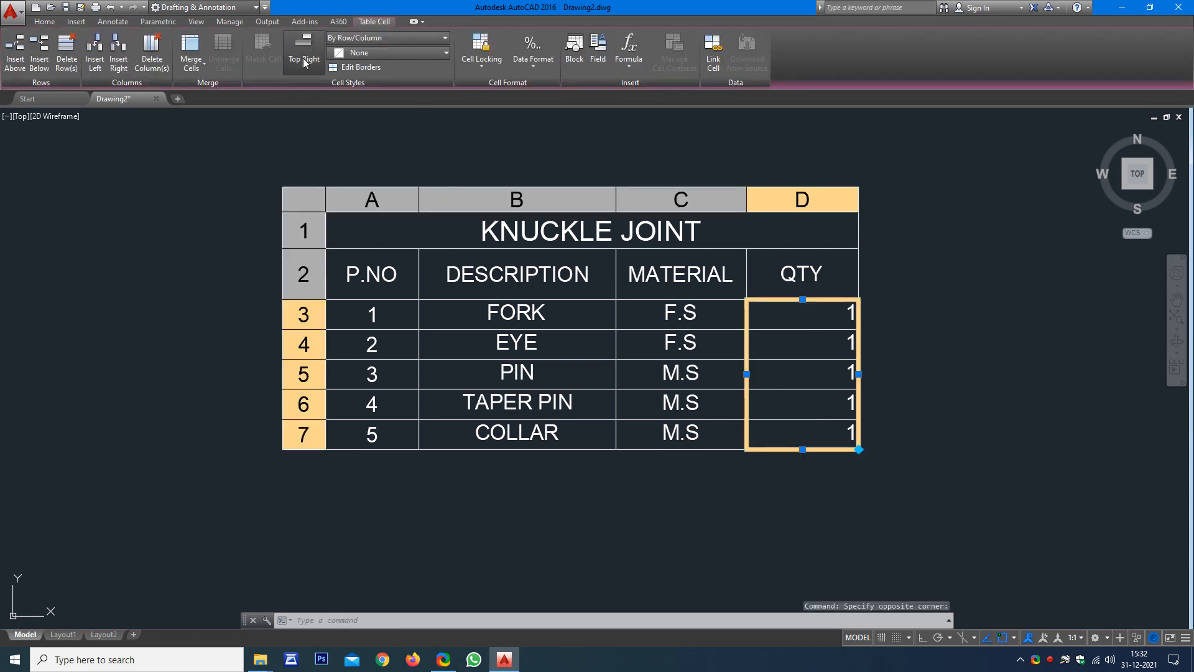